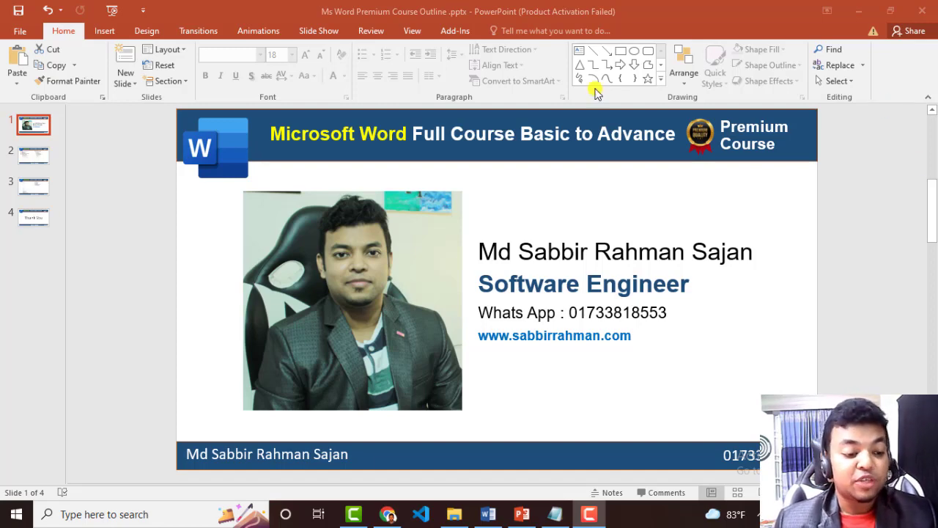
# Step: Review the PowerPoint course outline slide, then switch to the blank Word Document2
pyautogui.click(32, 157)
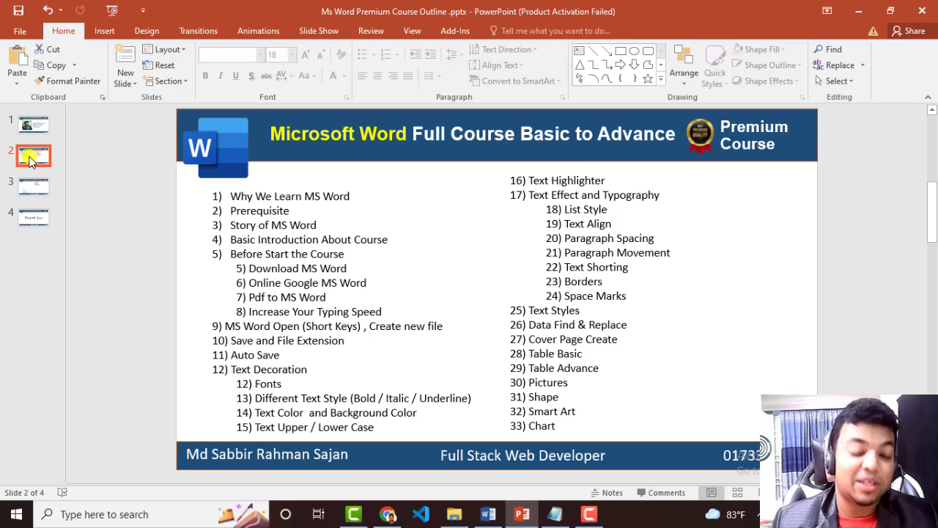
pyautogui.click(488, 514)
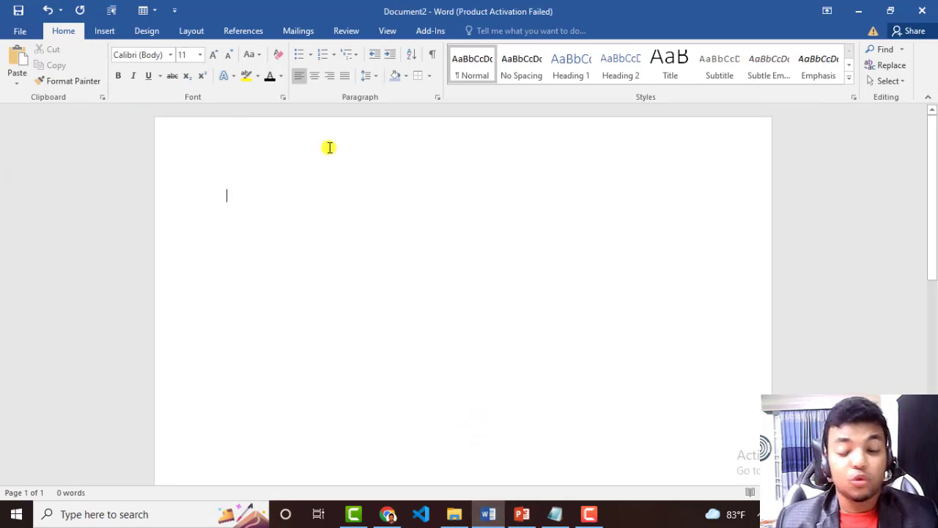
# Step: Open the Choose a SmartArt Graphic dialog from the Insert tab's Illustrations group
pyautogui.click(148, 33)
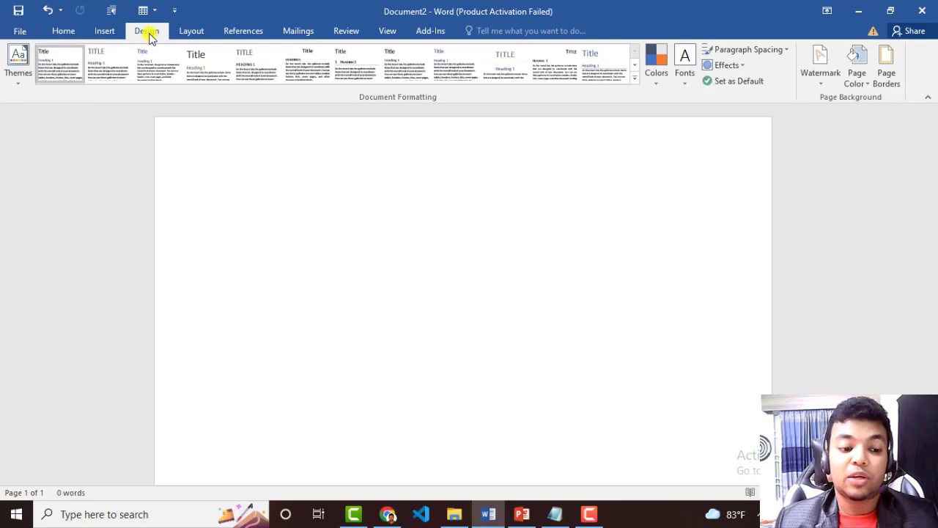
pyautogui.click(105, 33)
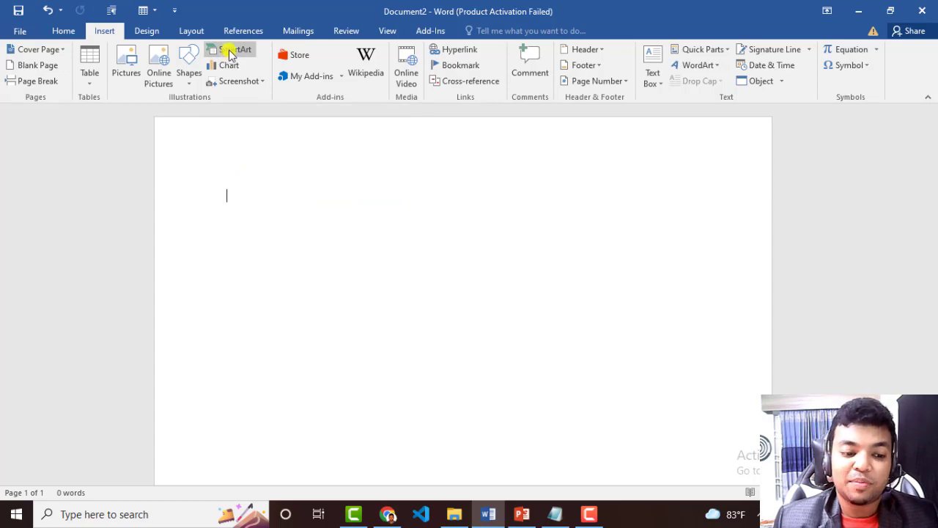
pyautogui.click(232, 52)
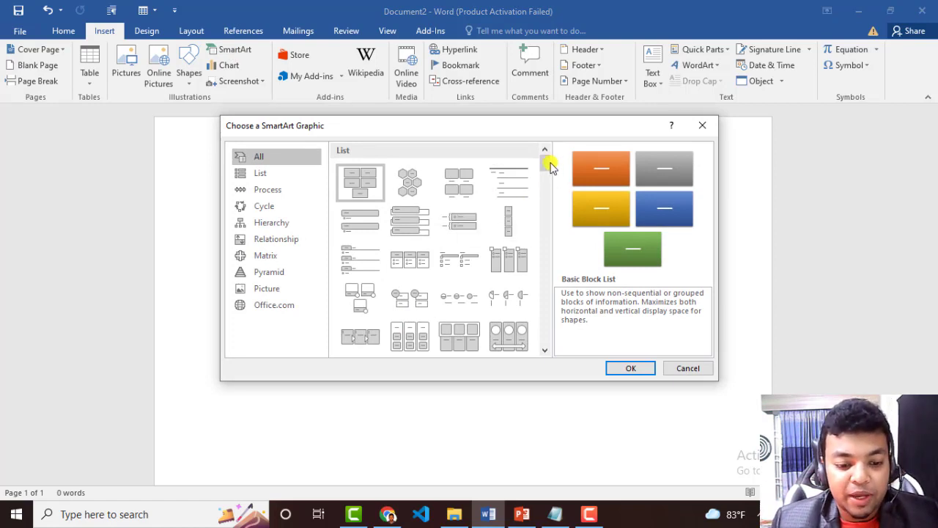
pyautogui.scroll(-3, 546, 167)
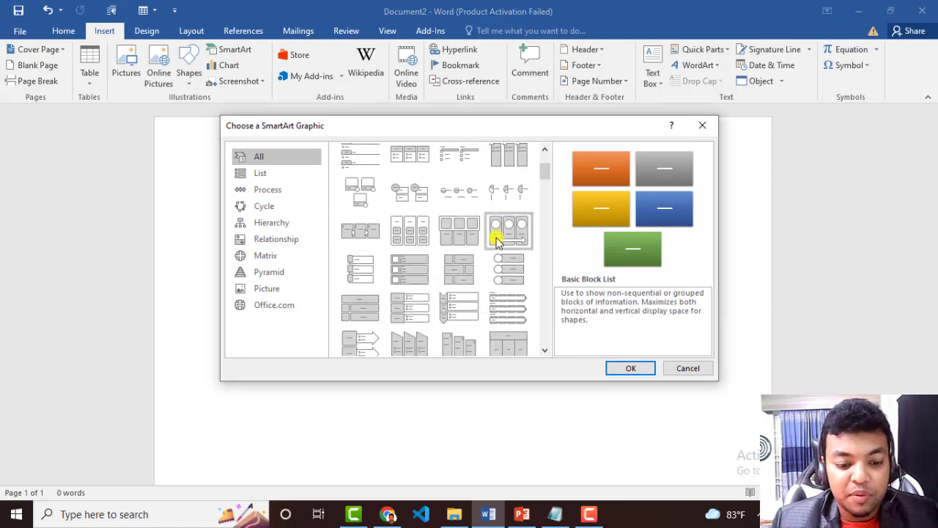
pyautogui.click(459, 242)
pyautogui.click(506, 240)
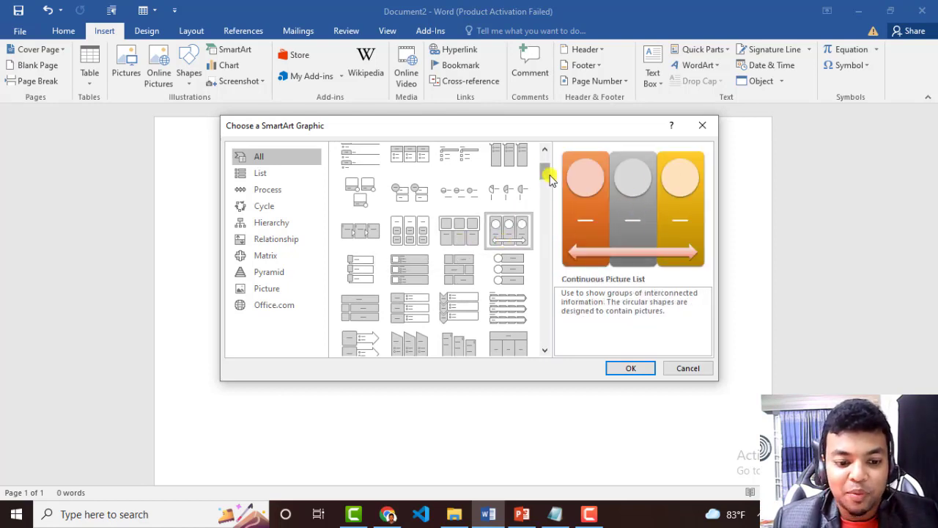
pyautogui.click(515, 189)
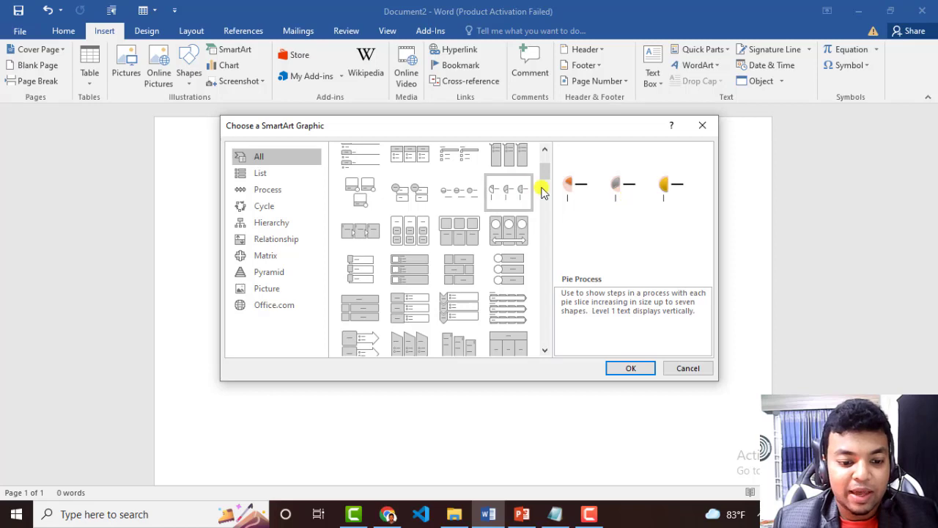
pyautogui.scroll(-1, 546, 178)
pyautogui.scroll(-2, 544, 176)
pyautogui.click(469, 244)
pyautogui.click(419, 242)
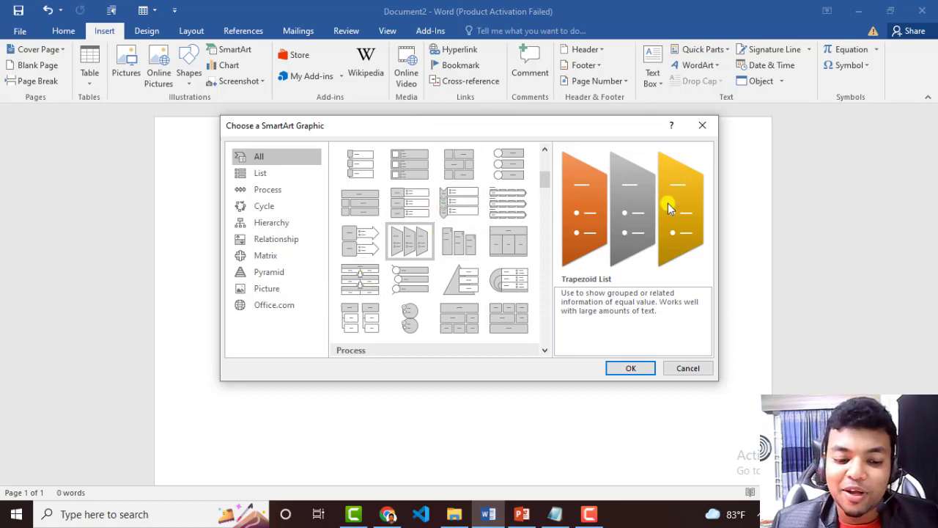
pyautogui.click(442, 202)
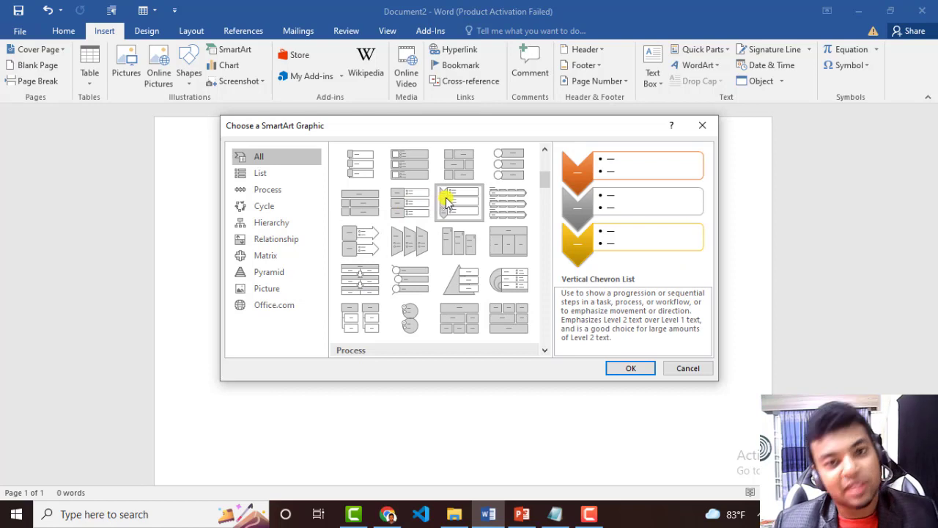
pyautogui.scroll(-5, 455, 277)
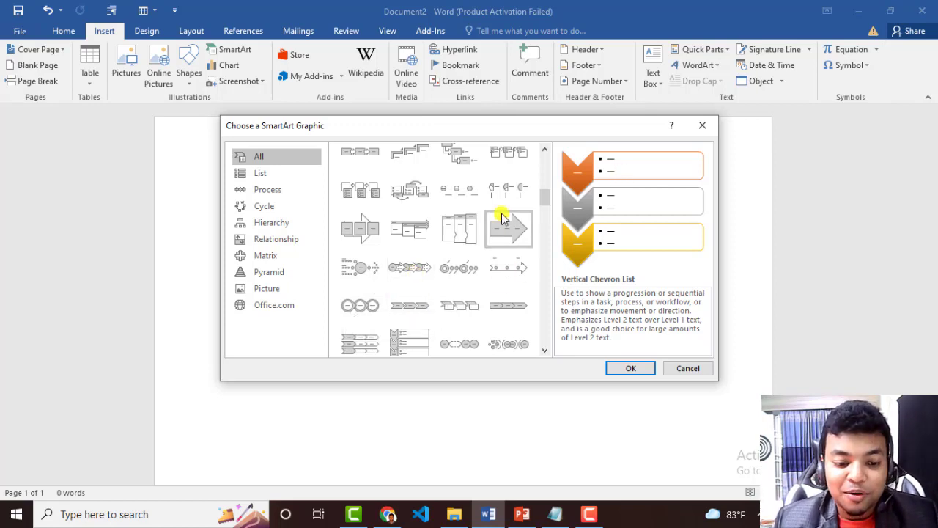
pyautogui.click(465, 231)
pyautogui.click(506, 227)
pyautogui.scroll(-3, 417, 245)
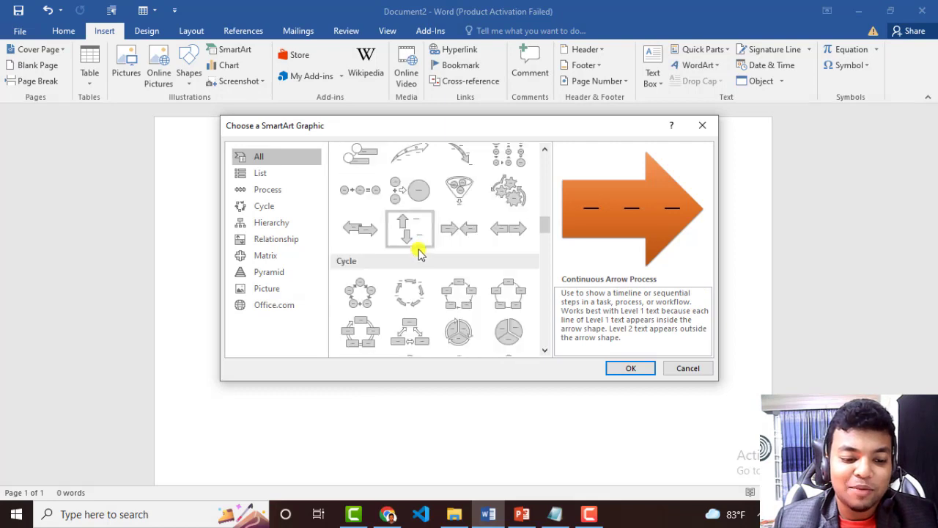
pyautogui.scroll(3, 400, 223)
pyautogui.click(365, 189)
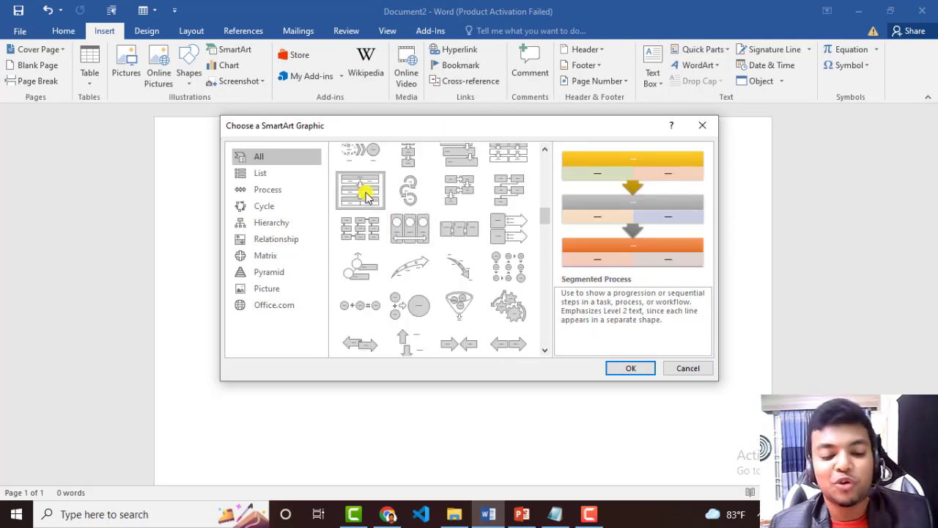
pyautogui.scroll(-3, 388, 207)
pyautogui.click(409, 154)
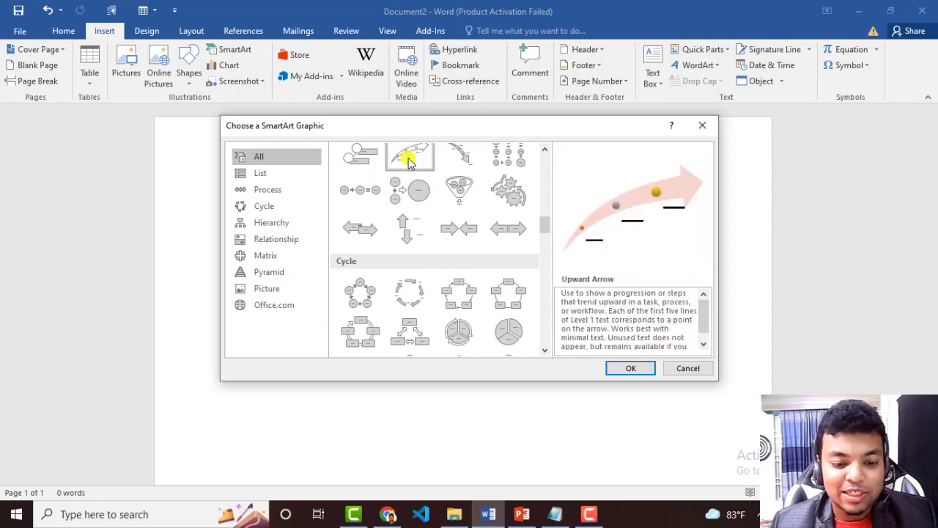
pyautogui.click(453, 184)
pyautogui.click(418, 189)
pyautogui.click(459, 193)
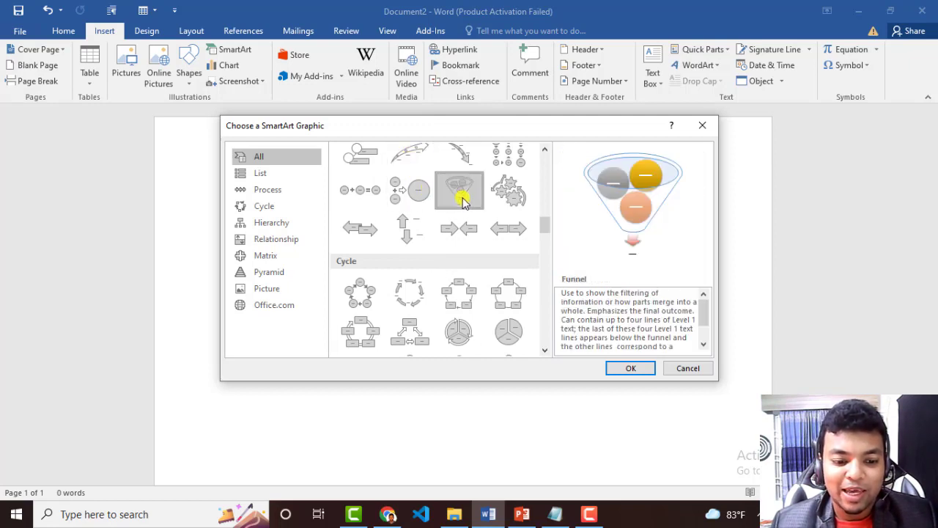
pyautogui.click(505, 201)
pyautogui.scroll(-3, 501, 212)
pyautogui.click(364, 188)
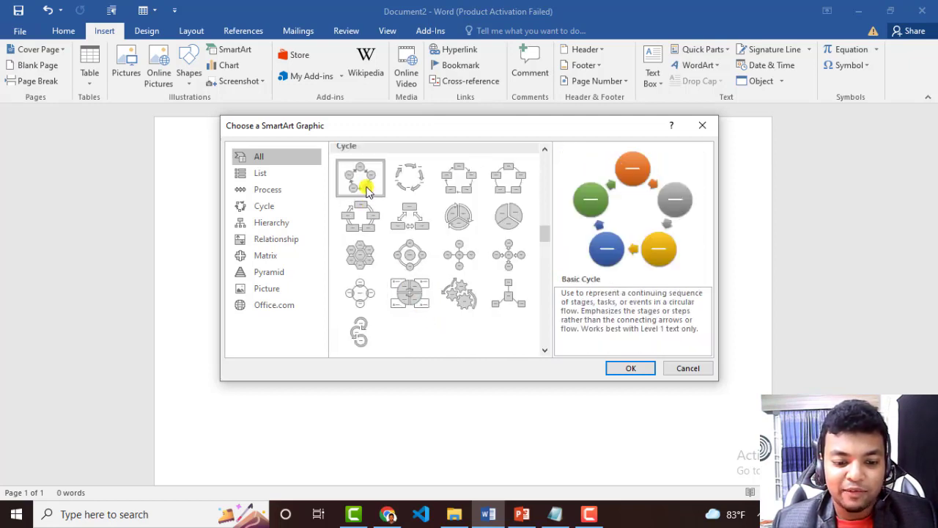
pyautogui.click(513, 183)
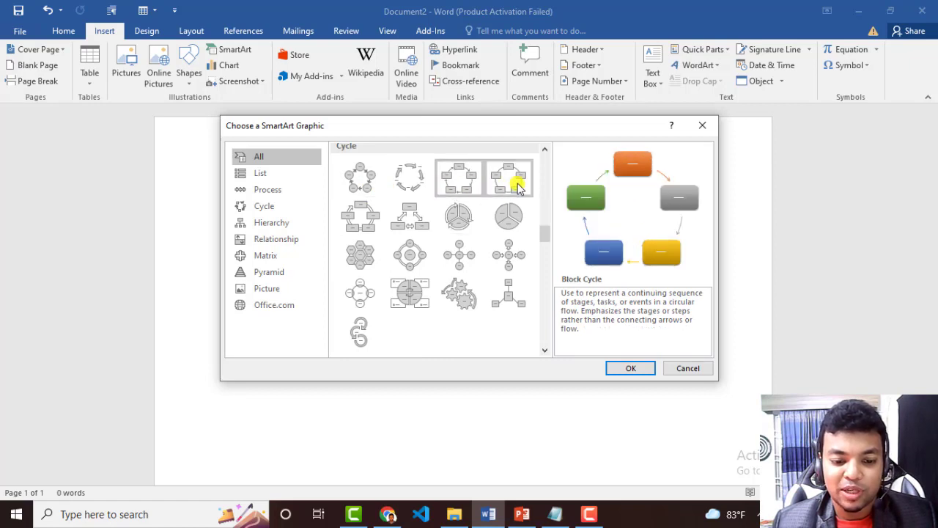
pyautogui.click(510, 224)
pyautogui.click(458, 213)
pyautogui.click(457, 249)
pyautogui.click(411, 251)
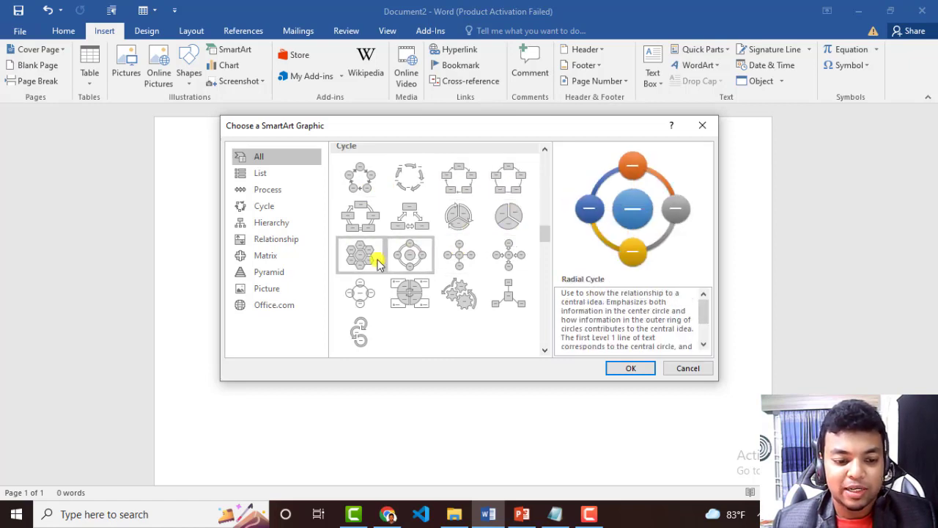
pyautogui.click(361, 251)
pyautogui.click(365, 293)
pyautogui.click(414, 294)
pyautogui.click(469, 297)
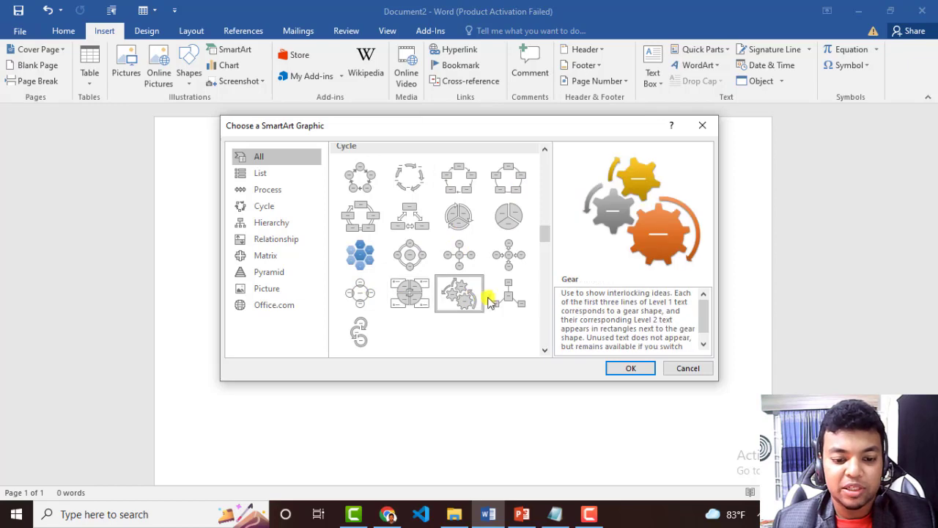
pyautogui.click(490, 306)
pyautogui.scroll(-5, 439, 286)
pyautogui.click(414, 244)
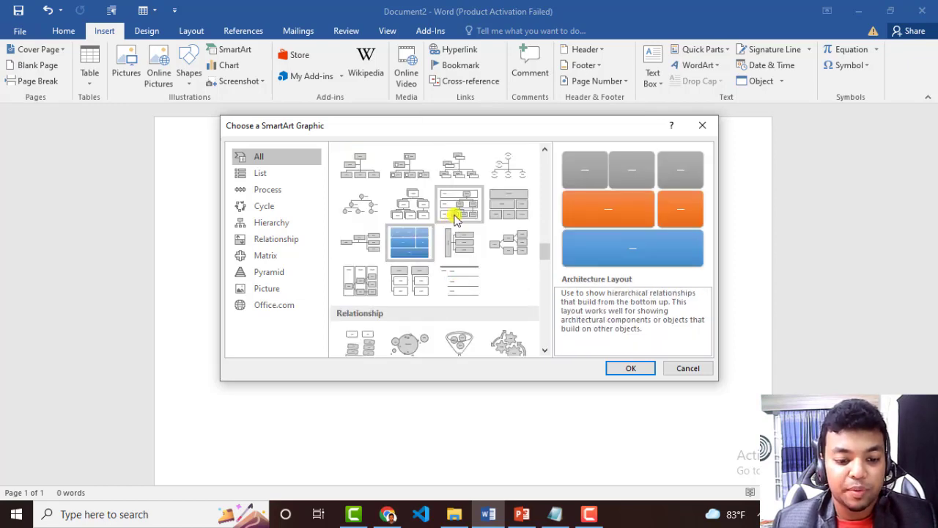
pyautogui.click(455, 218)
pyautogui.click(459, 281)
pyautogui.scroll(-5, 462, 290)
pyautogui.scroll(-5, 462, 290)
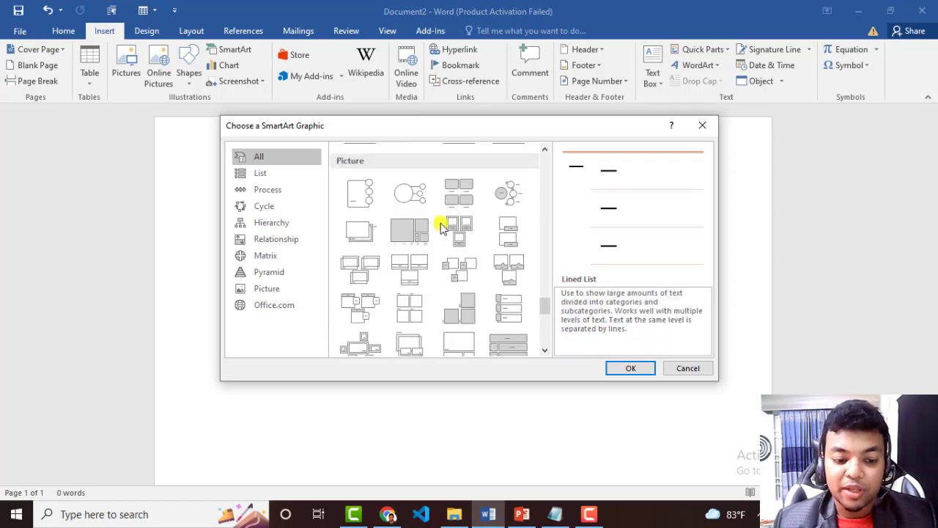
pyautogui.scroll(-5, 469, 286)
pyautogui.scroll(-5, 473, 284)
pyautogui.click(459, 290)
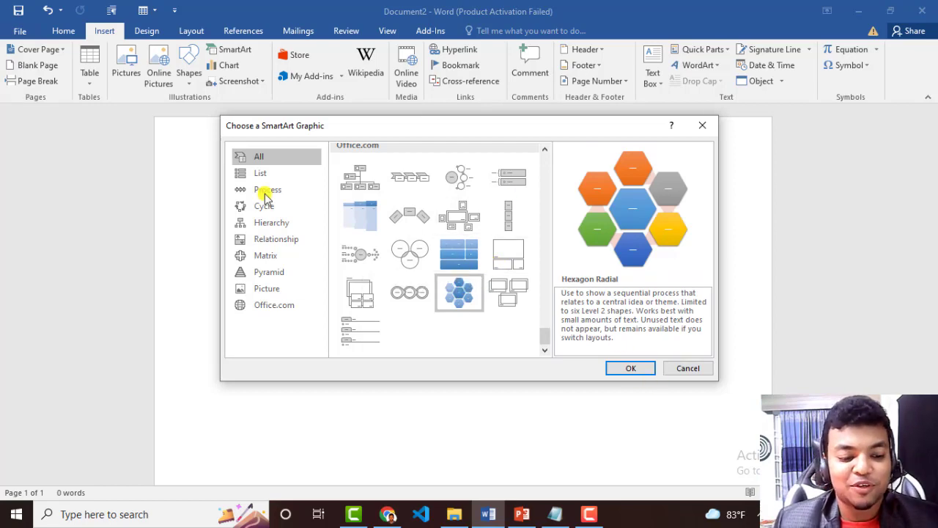
pyautogui.scroll(10, 541, 277)
pyautogui.scroll(10, 540, 275)
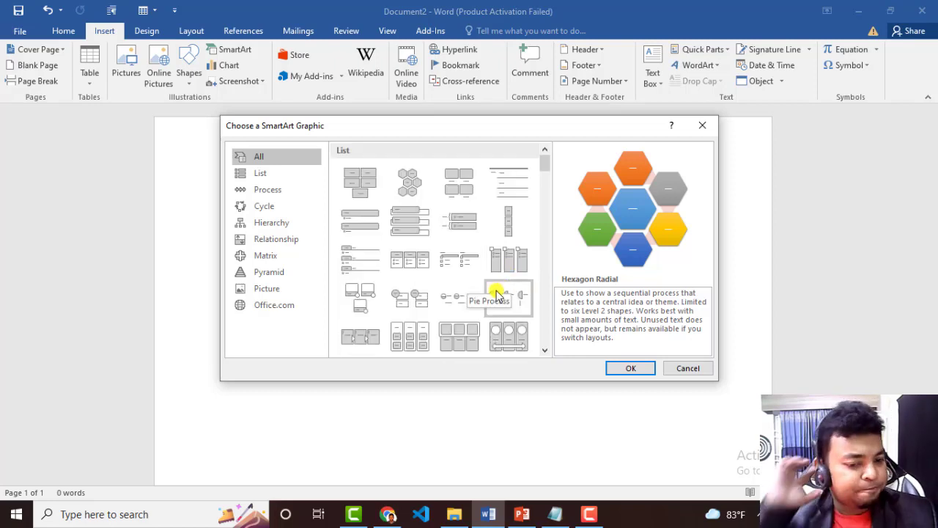
pyautogui.scroll(-3, 446, 280)
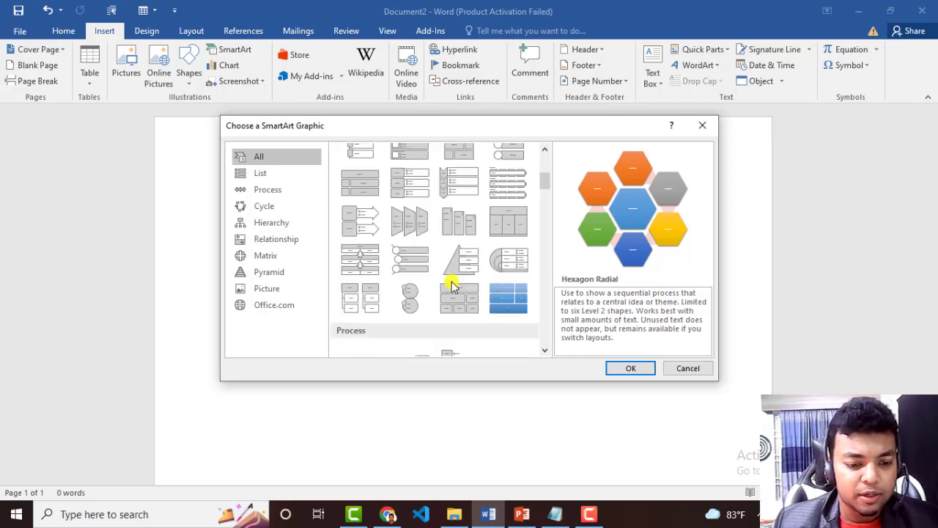
pyautogui.scroll(-2, 433, 275)
pyautogui.scroll(-3, 388, 257)
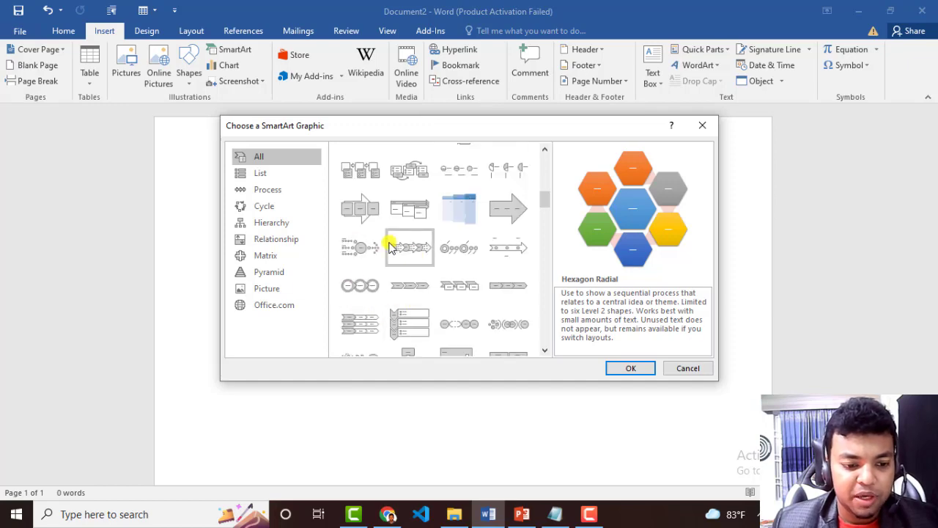
pyautogui.scroll(3, 440, 242)
pyautogui.scroll(3, 493, 245)
pyautogui.scroll(-5, 459, 295)
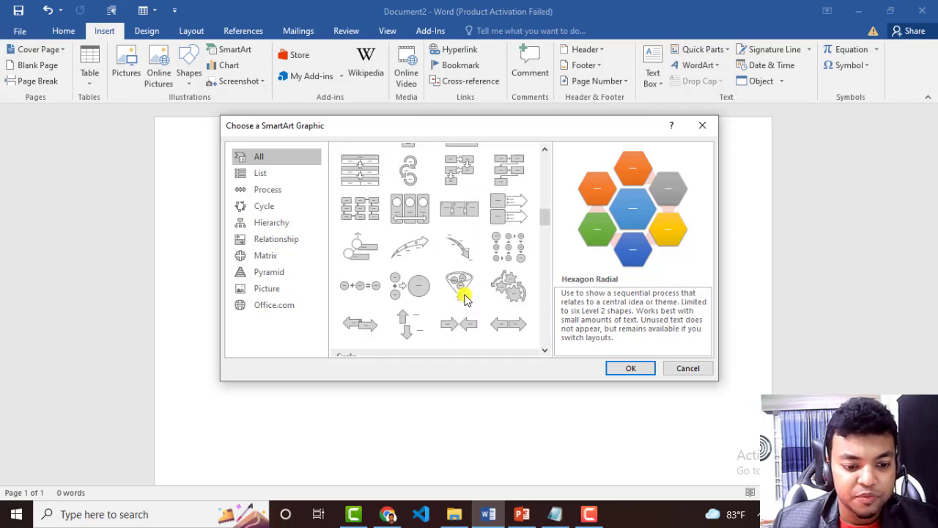
pyautogui.scroll(-5, 460, 297)
pyautogui.scroll(3, 459, 295)
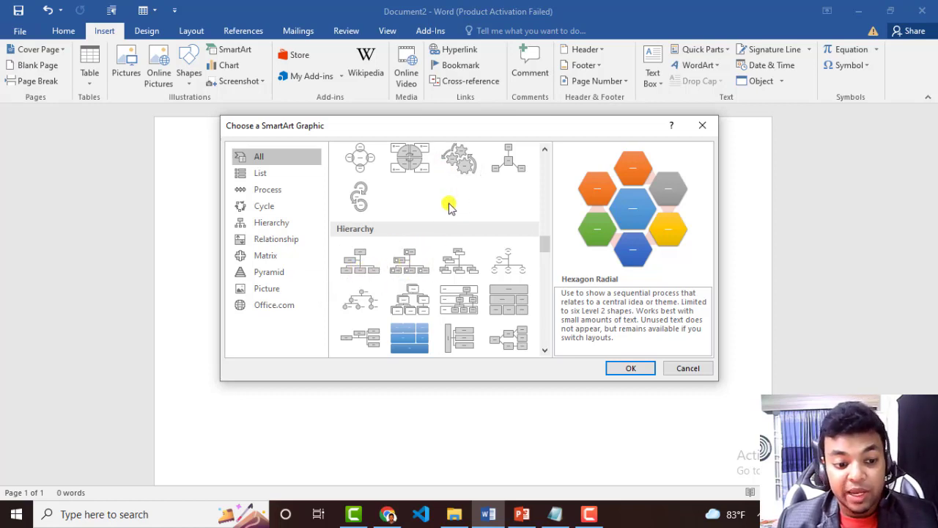
pyautogui.scroll(3, 411, 249)
pyautogui.scroll(3, 417, 245)
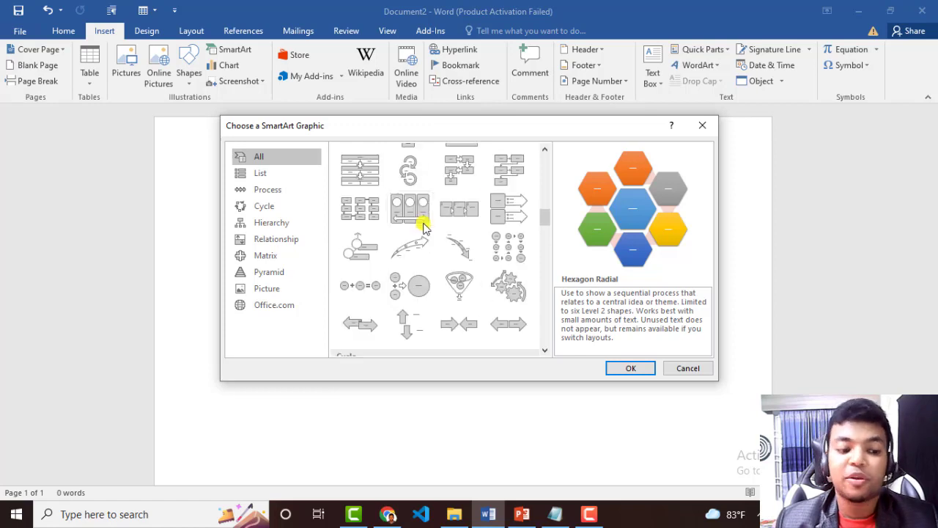
pyautogui.click(276, 175)
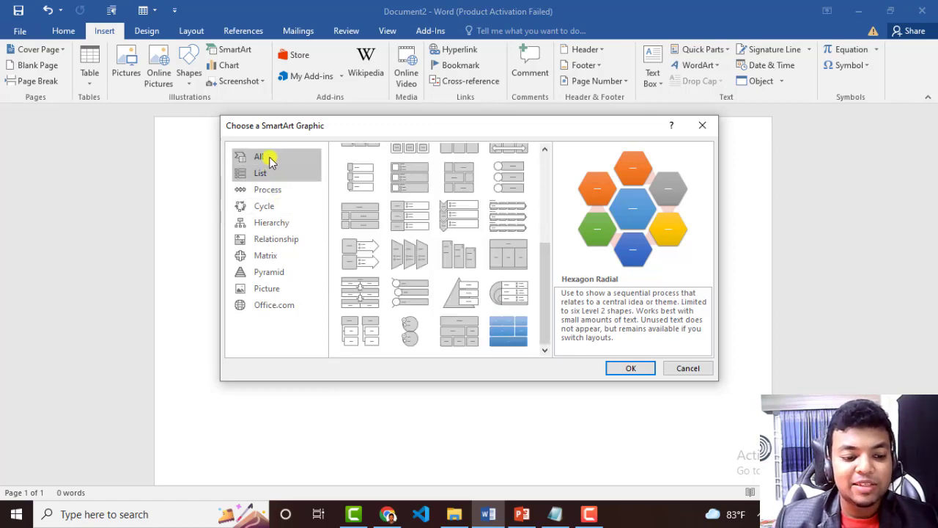
# Step: Browse the Process and Cycle layouts, then select Hierarchy > Organization Chart
pyautogui.click(268, 188)
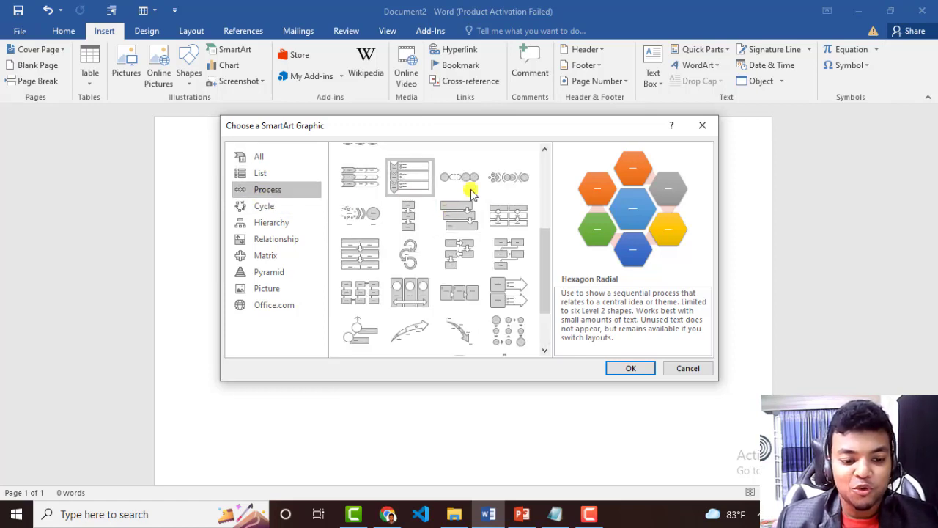
pyautogui.click(290, 210)
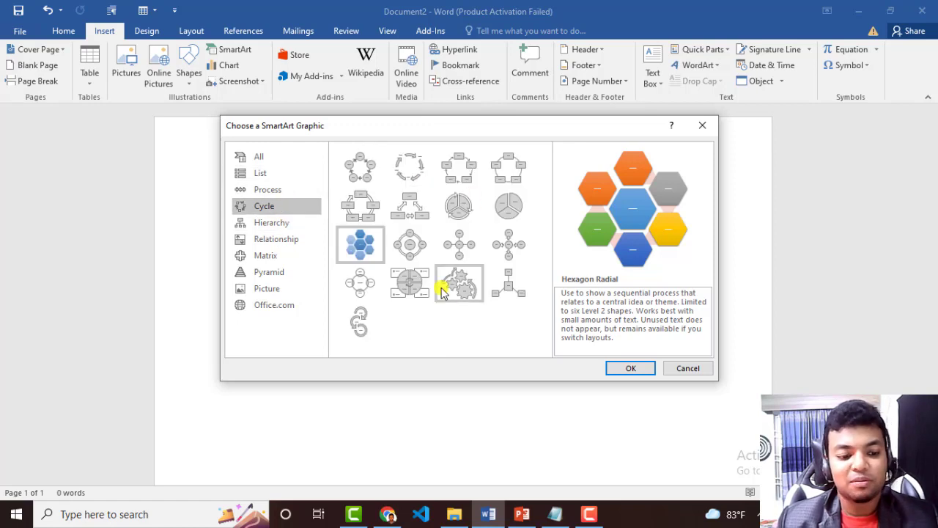
pyautogui.click(286, 222)
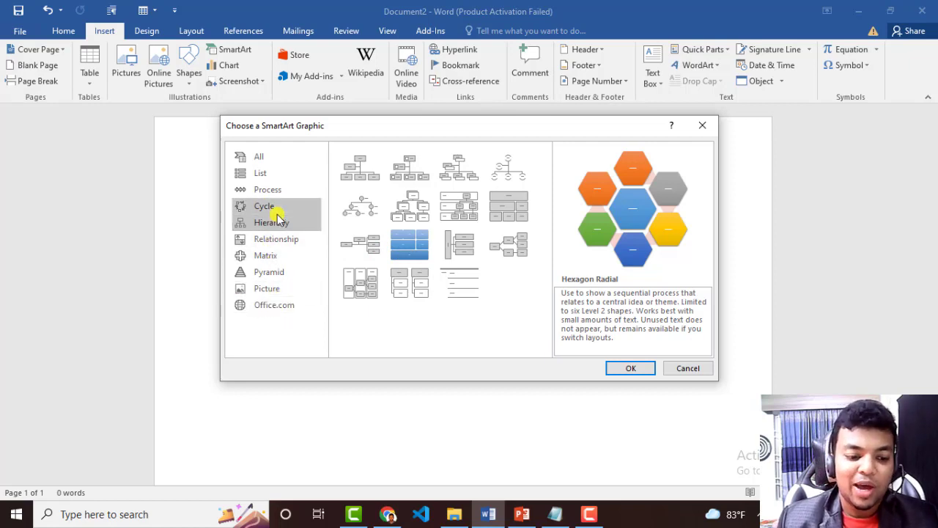
pyautogui.click(359, 173)
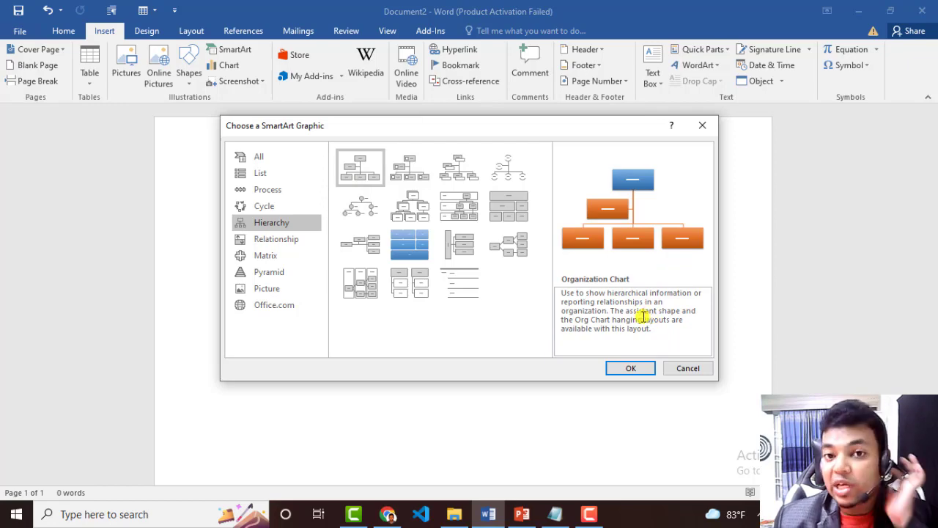
# Step: Insert the Organization Chart and type 'Computer Accesories' into its top box
pyautogui.click(637, 369)
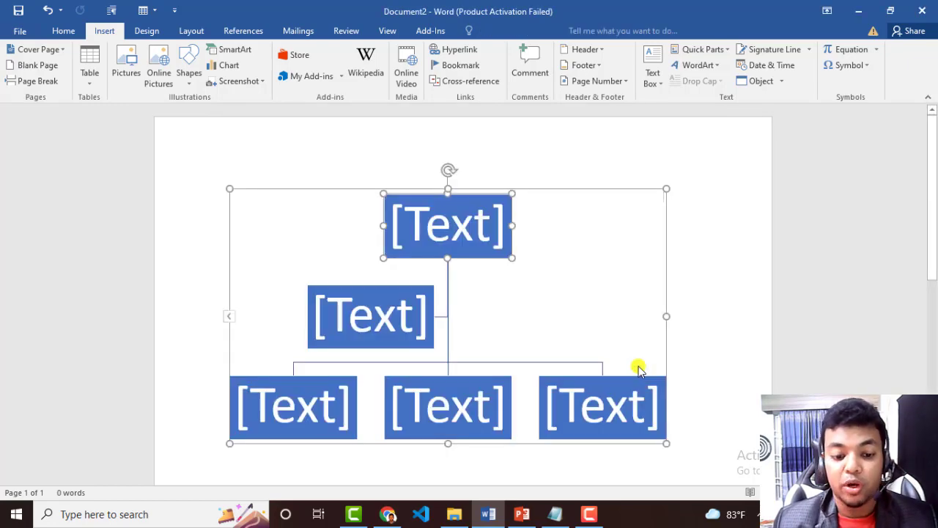
pyautogui.click(756, 305)
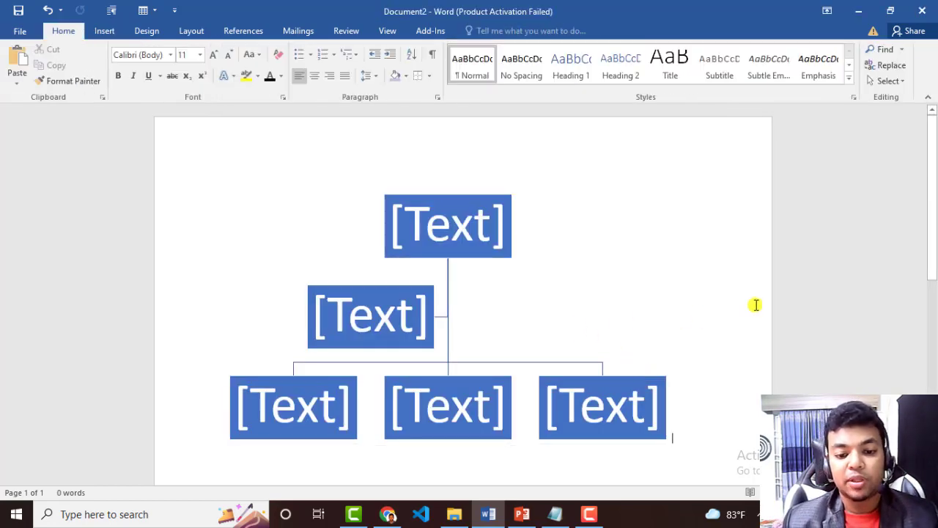
pyautogui.click(481, 237)
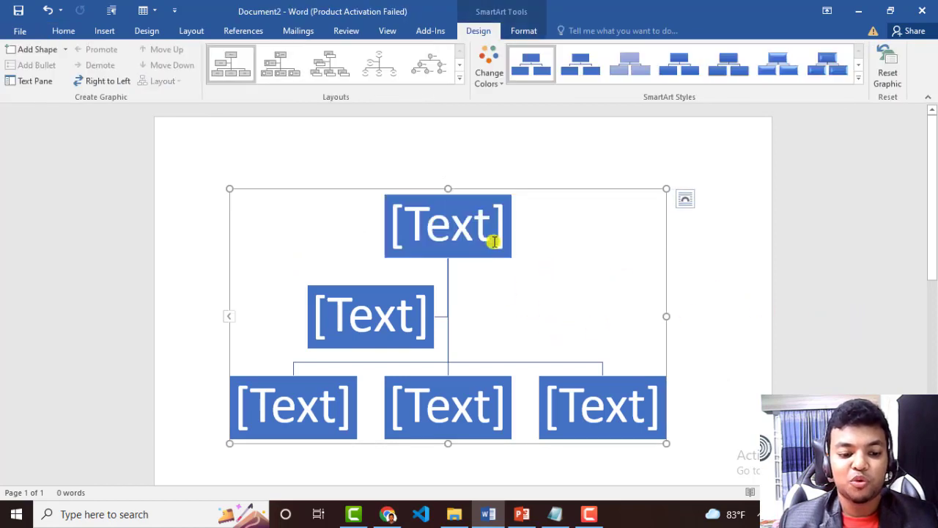
pyautogui.click(479, 229)
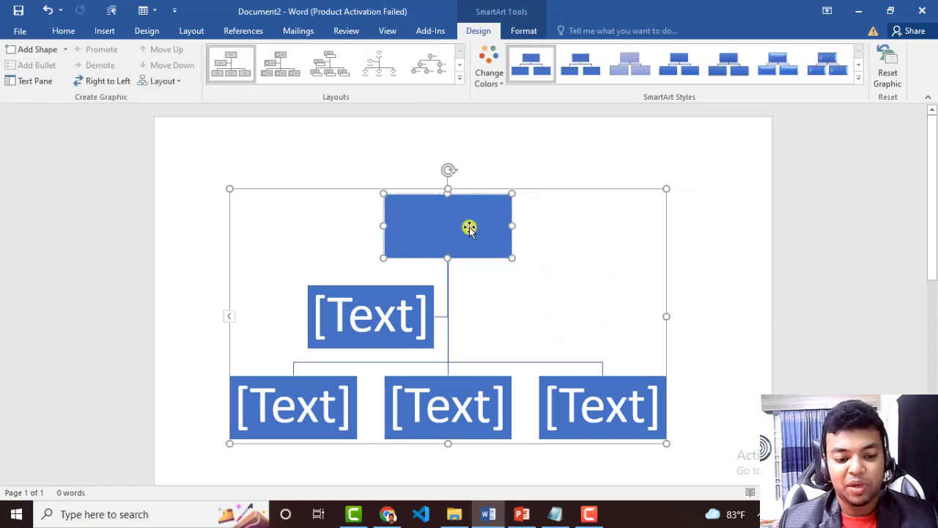
pyautogui.write('Comput')
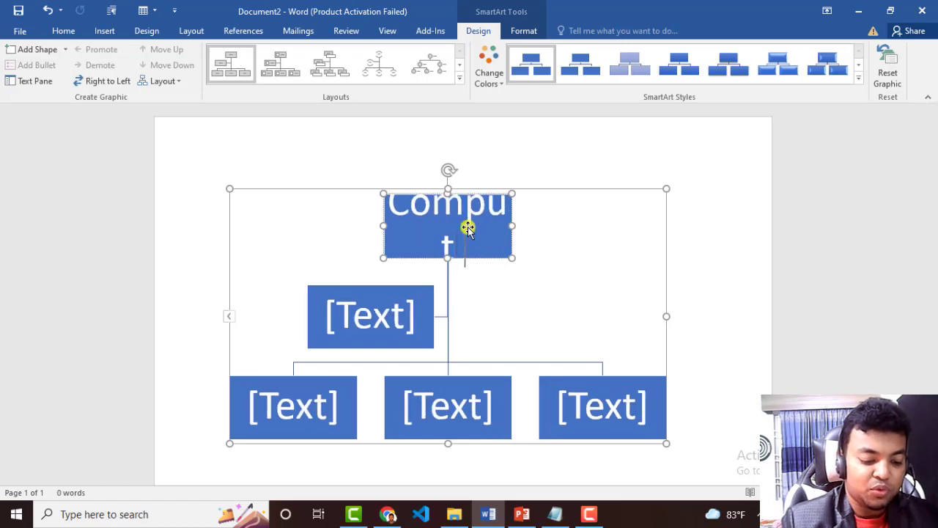
pyautogui.write('er Acce')
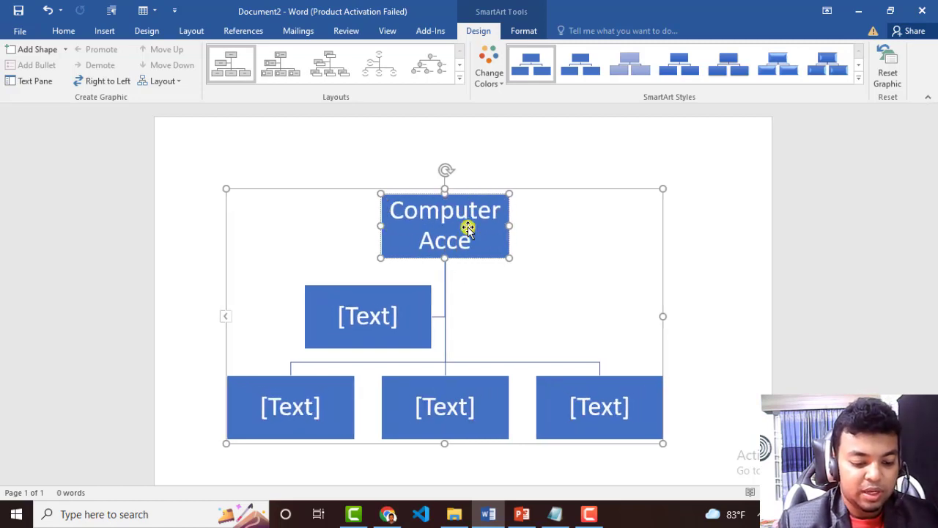
pyautogui.write('sories')
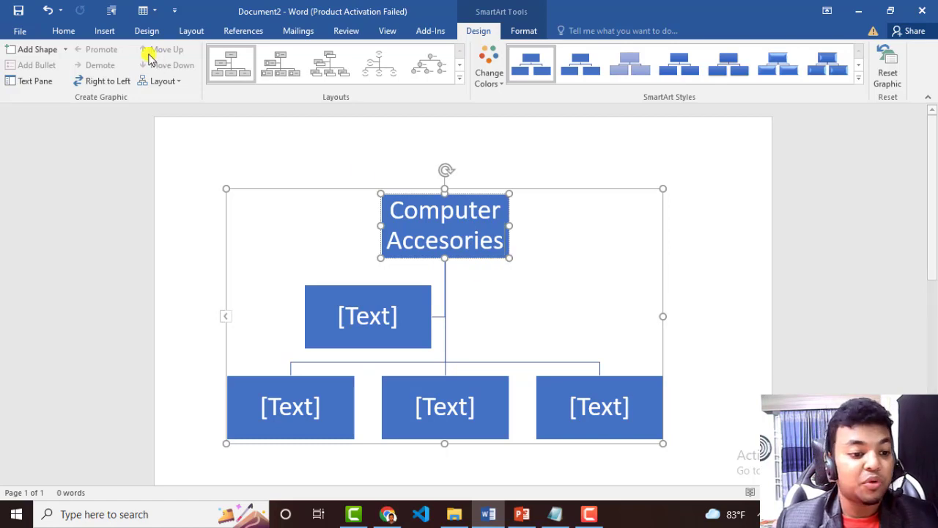
# Step: Resize the 'Computer Accesories' heading text to 16 pt with Decrease/Increase Font Size
pyautogui.click(63, 30)
pyautogui.click(229, 56)
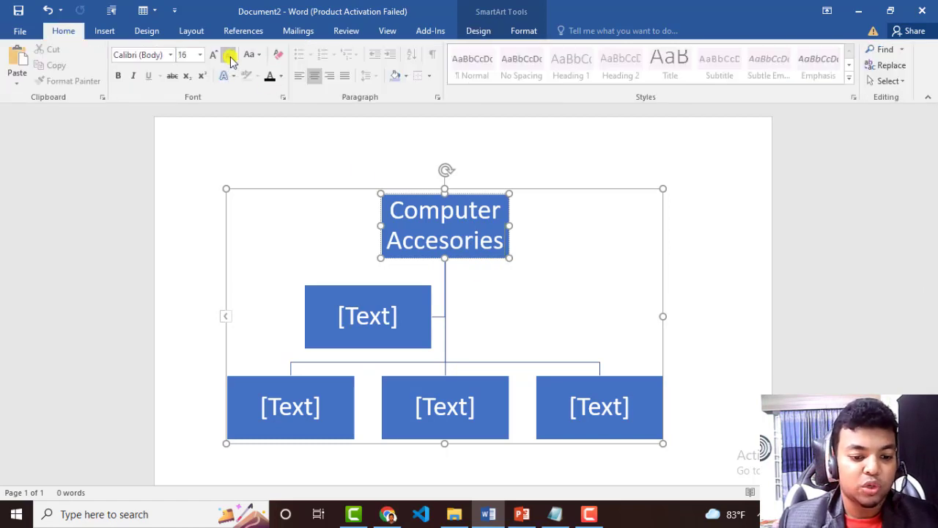
pyautogui.doubleClick(464, 212)
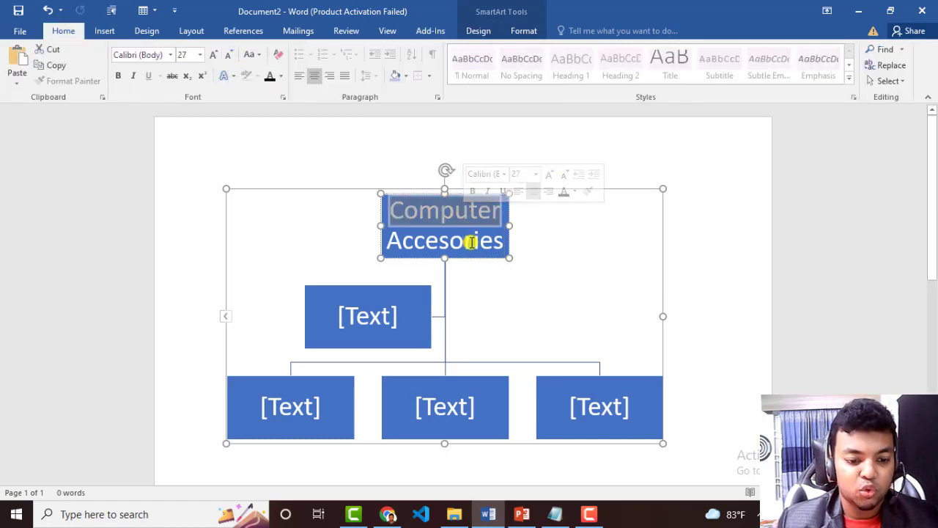
pyautogui.click(499, 240)
pyautogui.moveTo(499, 241); pyautogui.dragTo(415, 205)
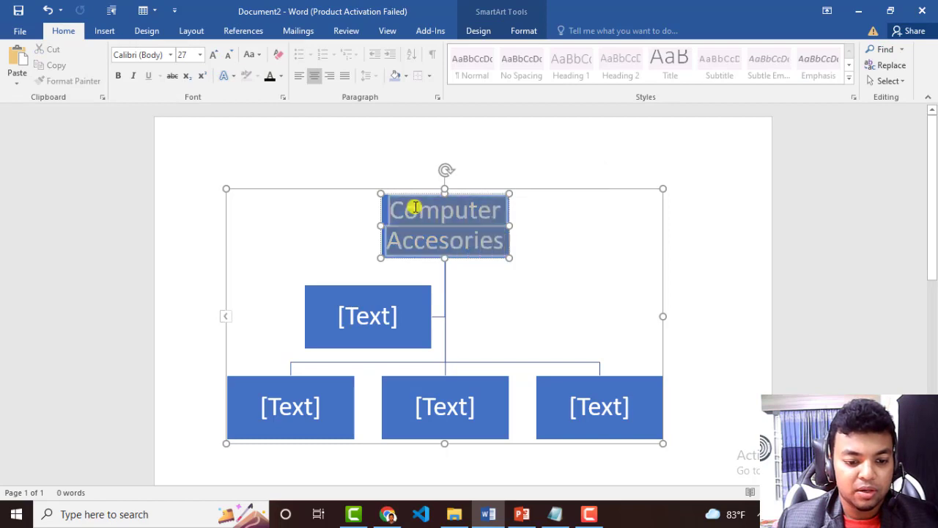
pyautogui.click(230, 59)
pyautogui.click(229, 58)
pyautogui.click(229, 59)
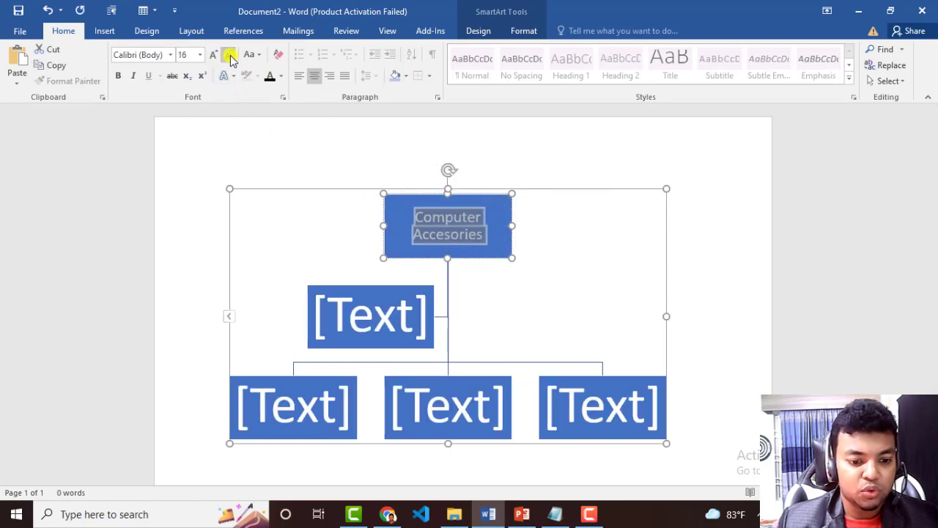
pyautogui.click(230, 59)
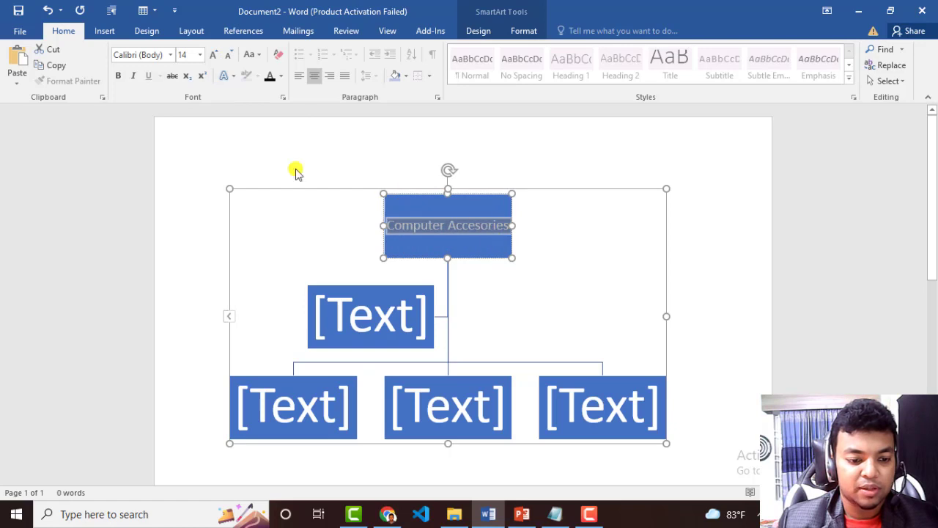
pyautogui.click(218, 59)
pyautogui.click(565, 272)
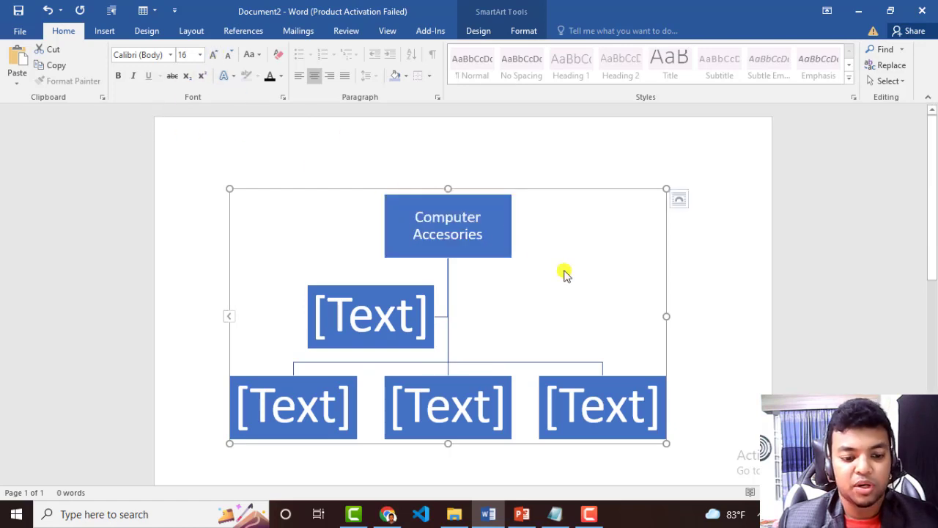
# Step: Delete the assistant box and the right-hand child box, leaving two child boxes
pyautogui.click(487, 226)
pyautogui.click(401, 308)
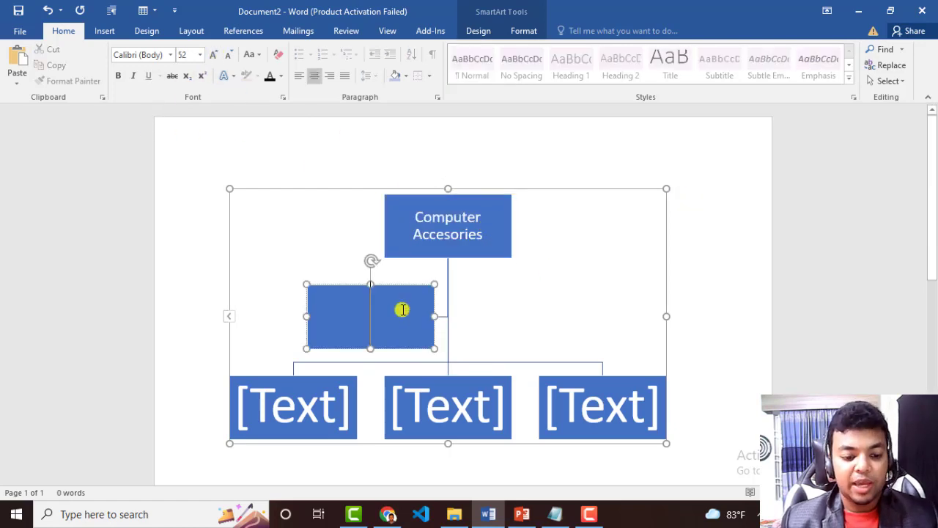
pyautogui.click(400, 285)
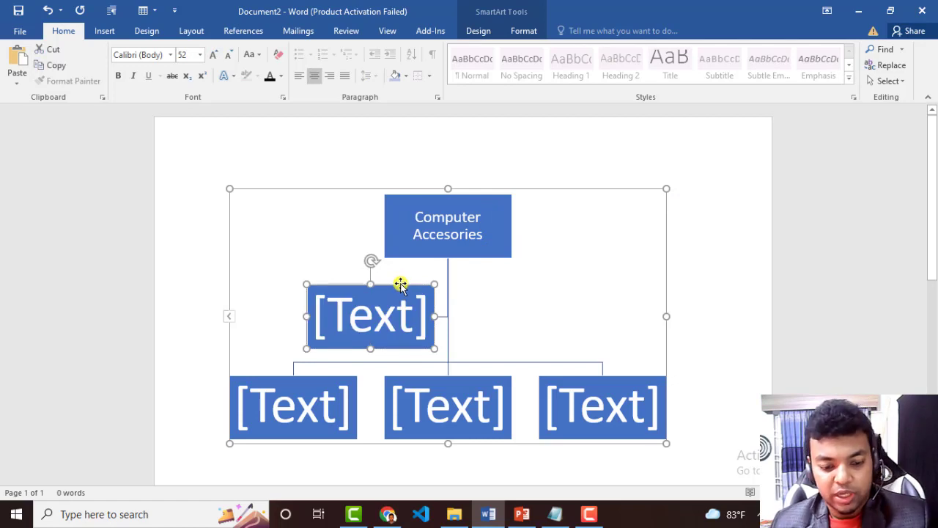
pyautogui.press('Delete')
pyautogui.click(622, 356)
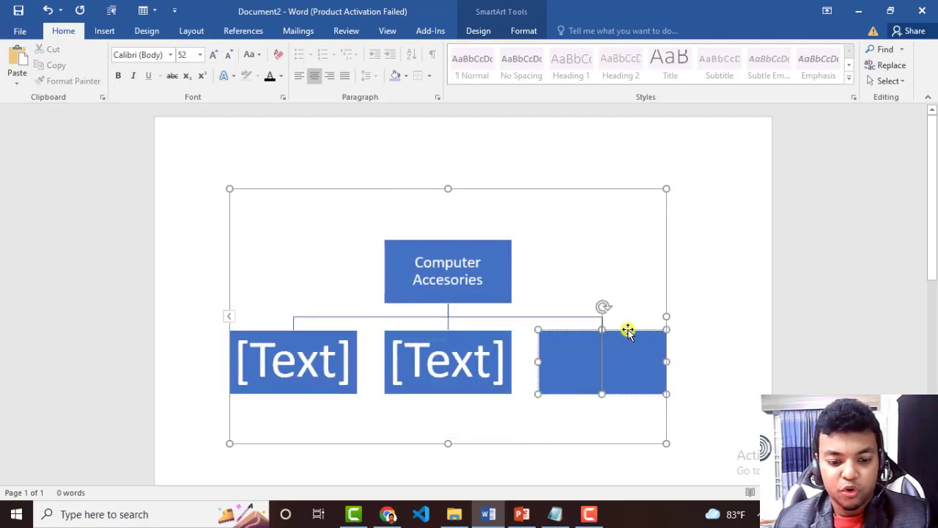
pyautogui.press('Delete')
pyautogui.click(728, 322)
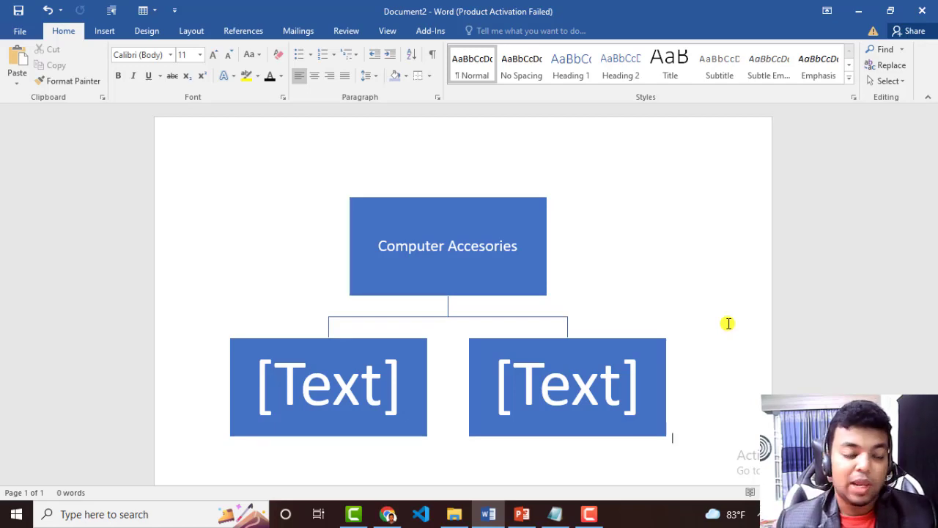
# Step: Select the whole organization chart and show its Text Pane from SmartArt Design
pyautogui.click(475, 211)
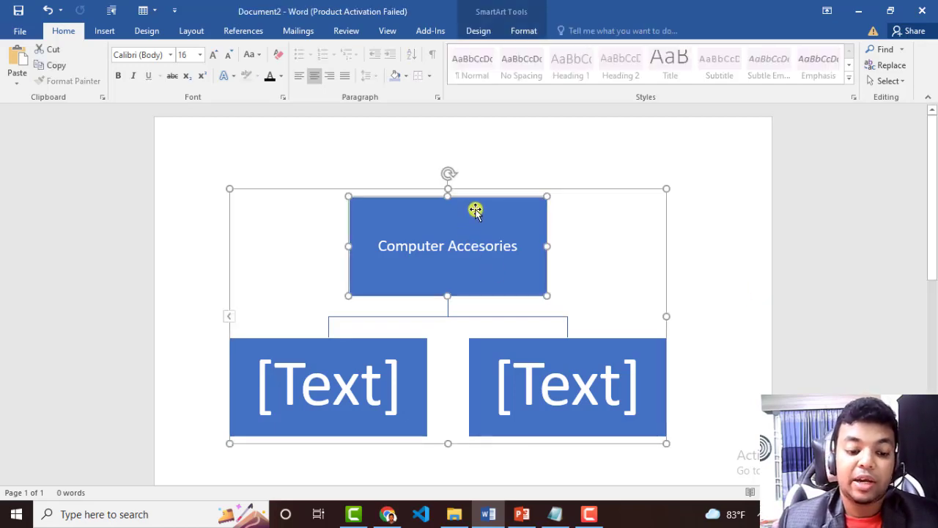
pyautogui.click(475, 189)
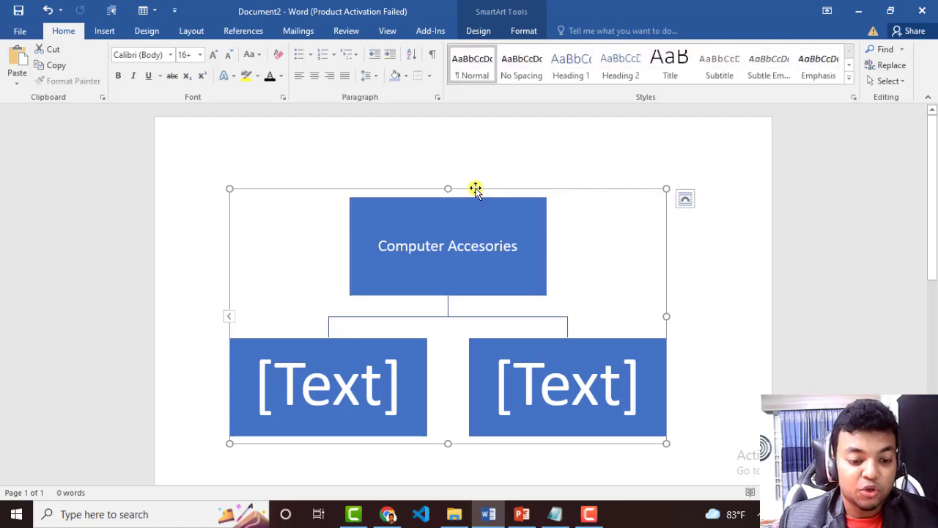
pyautogui.click(480, 33)
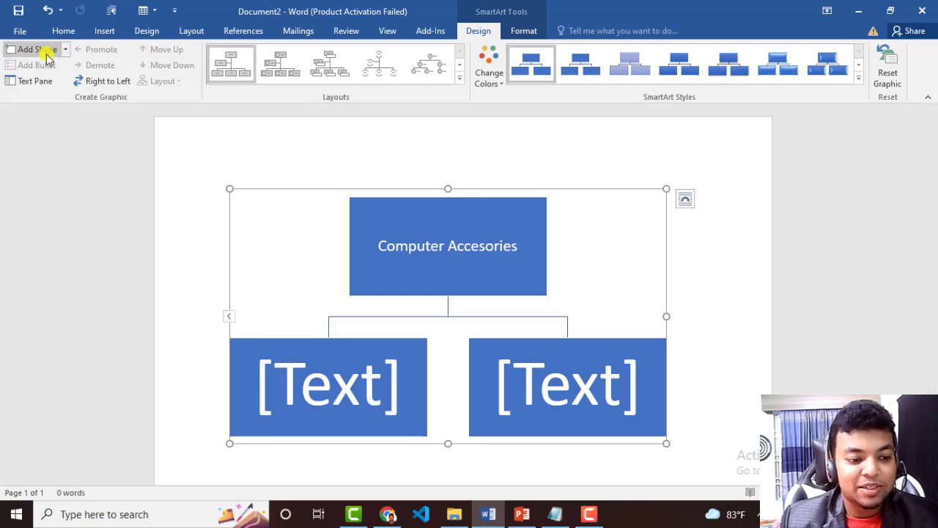
pyautogui.click(14, 82)
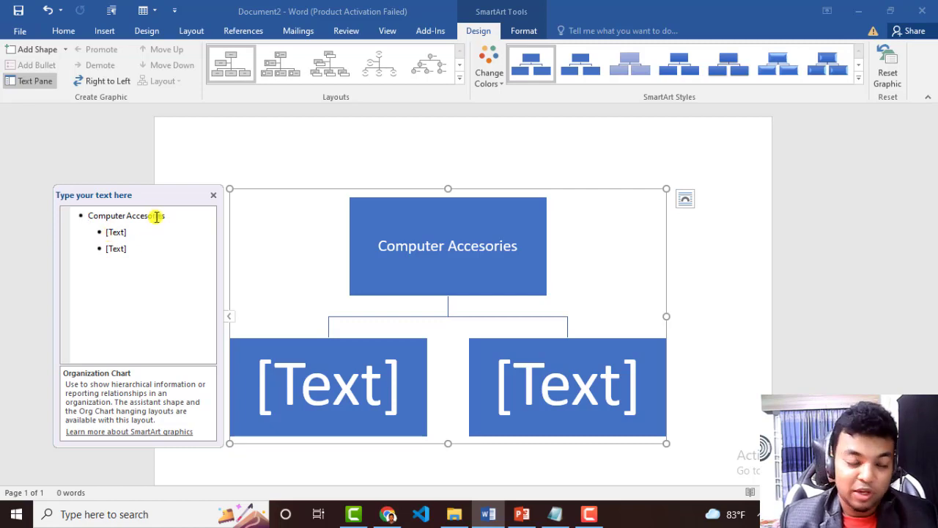
# Step: Fill the two child bullets with Laptop and Desktop, then add a new entry after Laptop
pyautogui.click(137, 235)
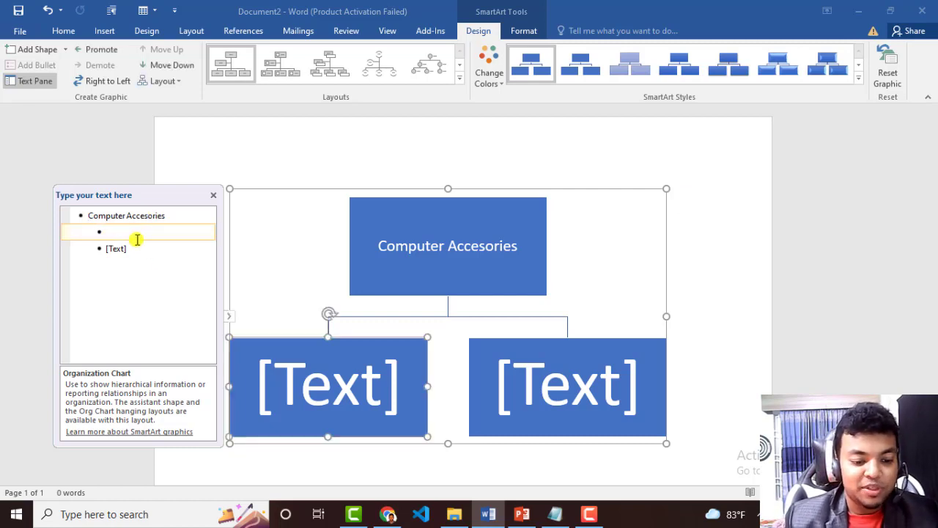
pyautogui.write('Lap')
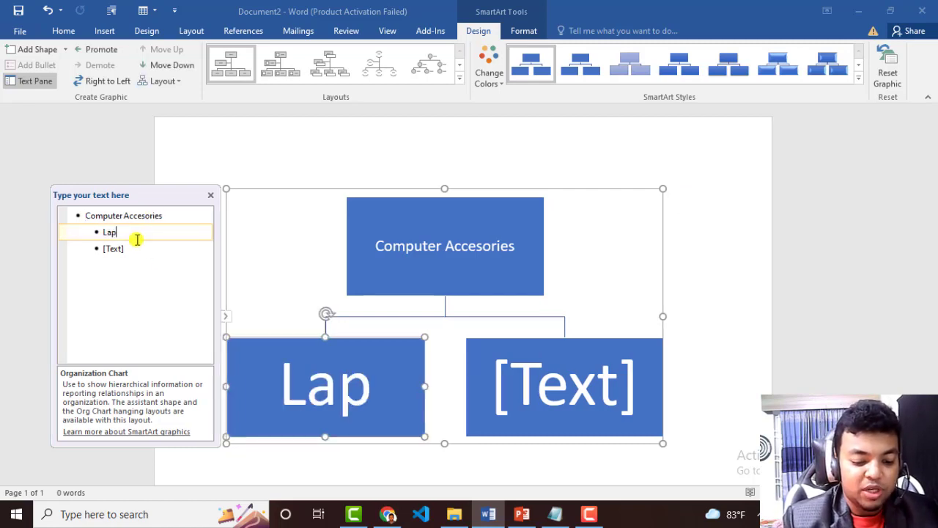
pyautogui.write('top')
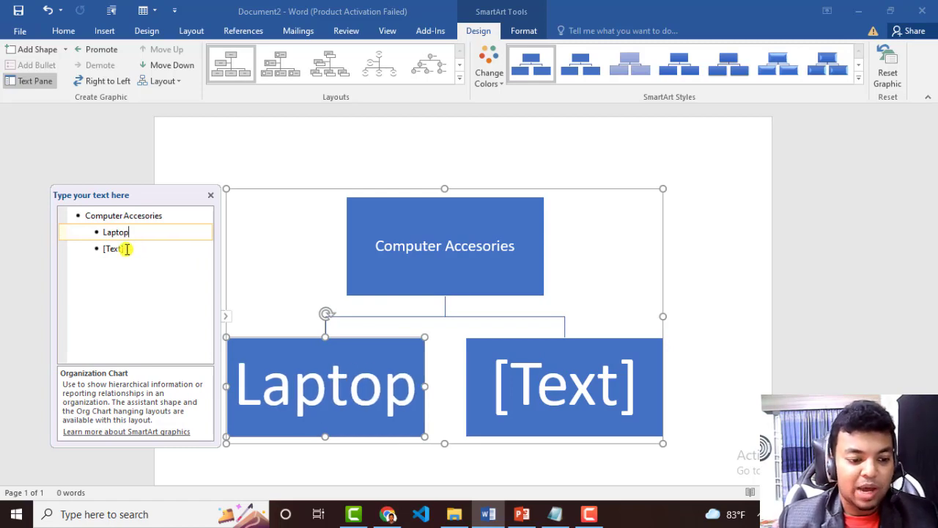
pyautogui.click(127, 248)
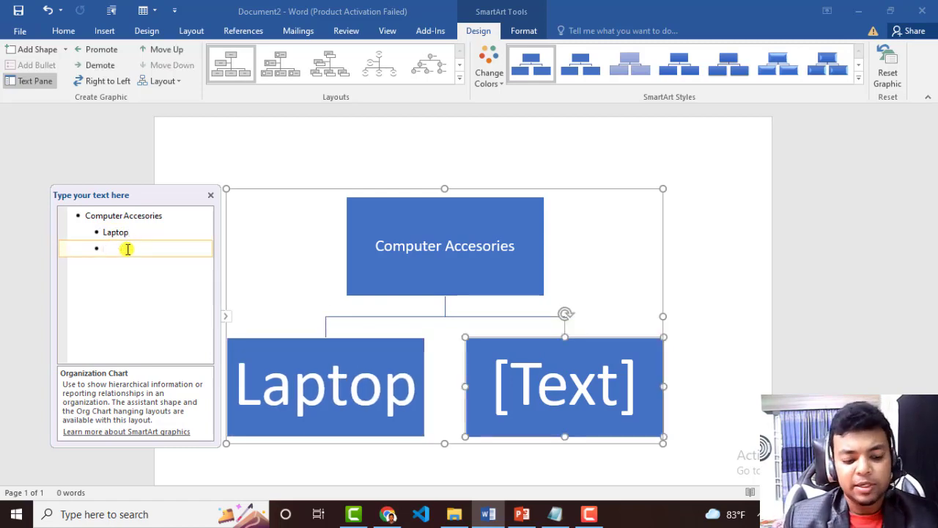
pyautogui.write('Desktop')
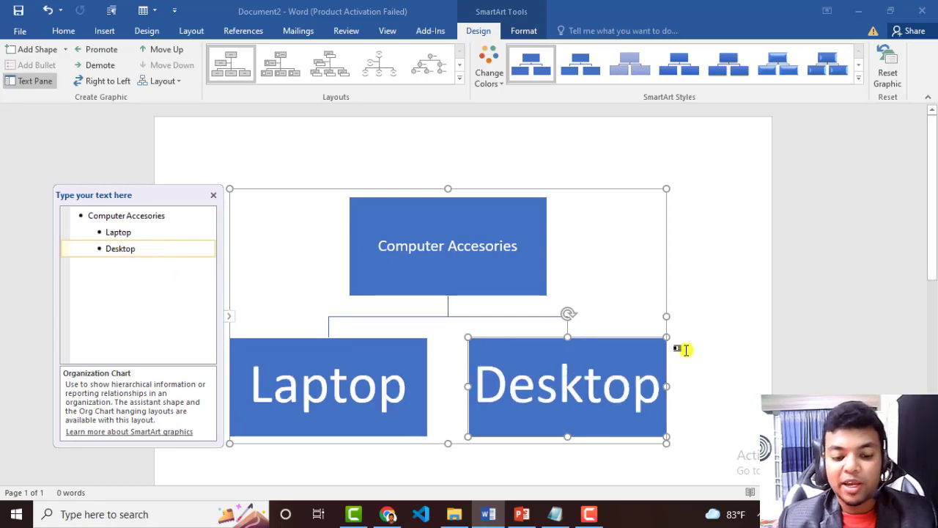
pyautogui.click(139, 232)
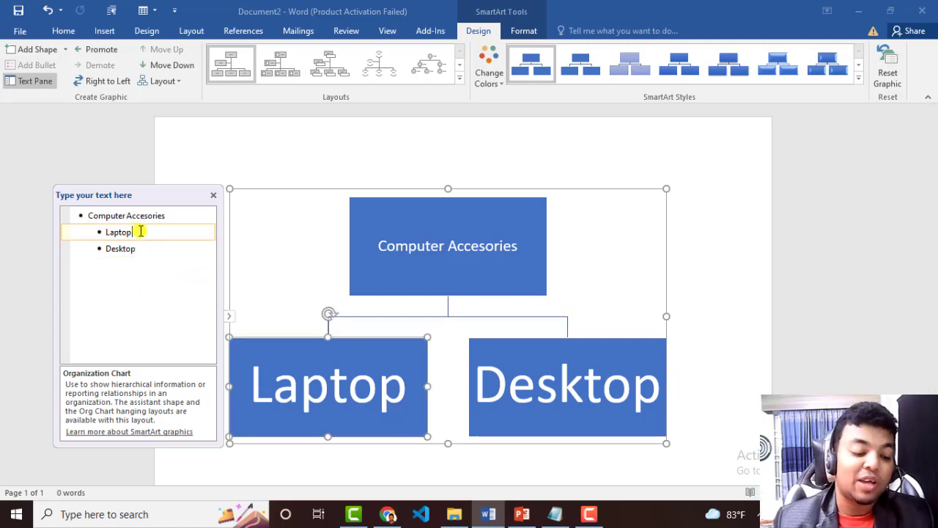
pyautogui.press('Return')
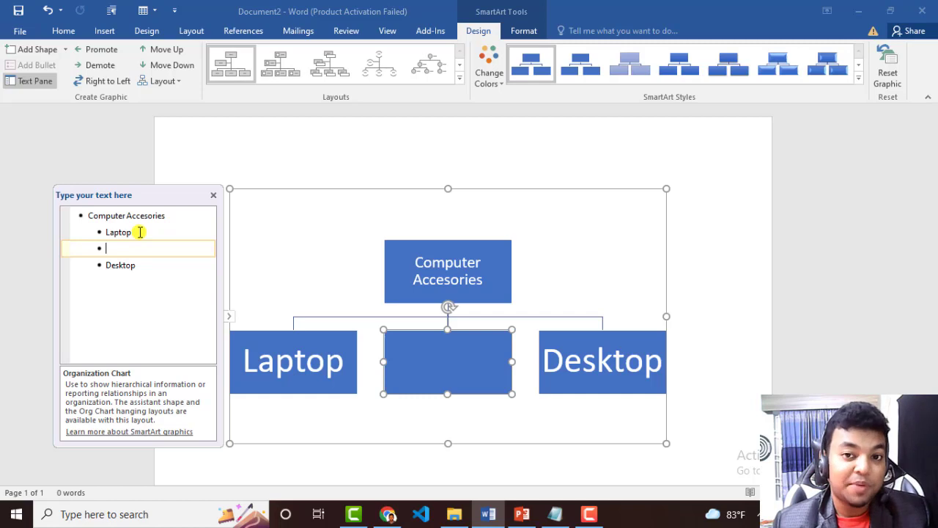
# Step: Add Mouse, Mouse Pad and Webcam as sub-items under Laptop, then start a line after Desktop
pyautogui.press('Tab')
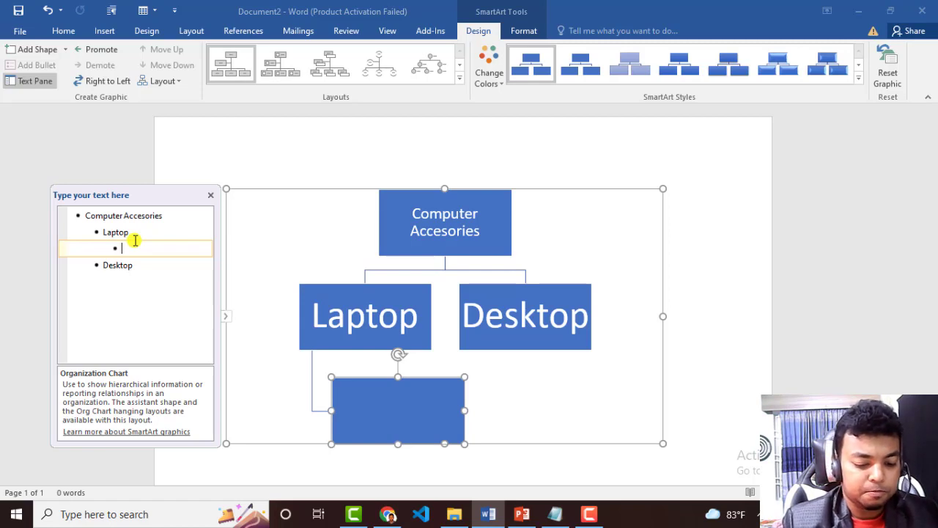
pyautogui.write('Mouse')
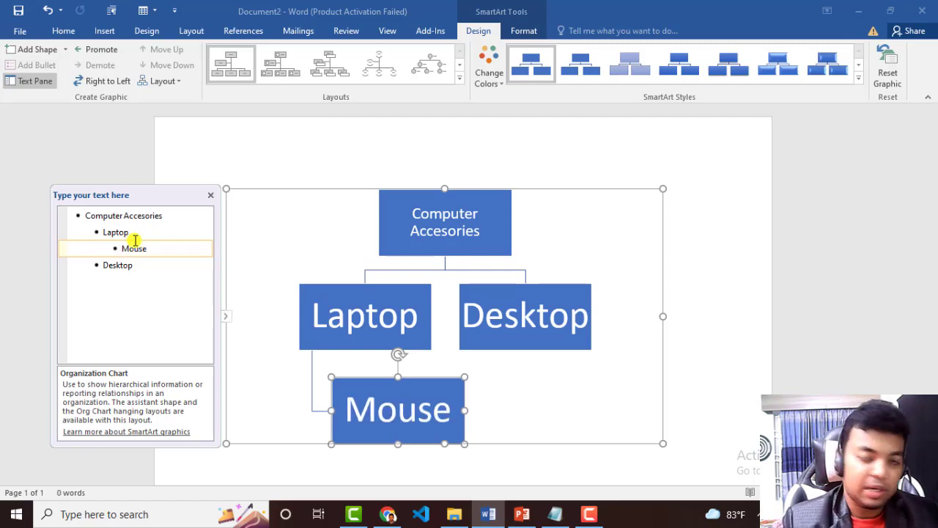
pyautogui.press('Return')
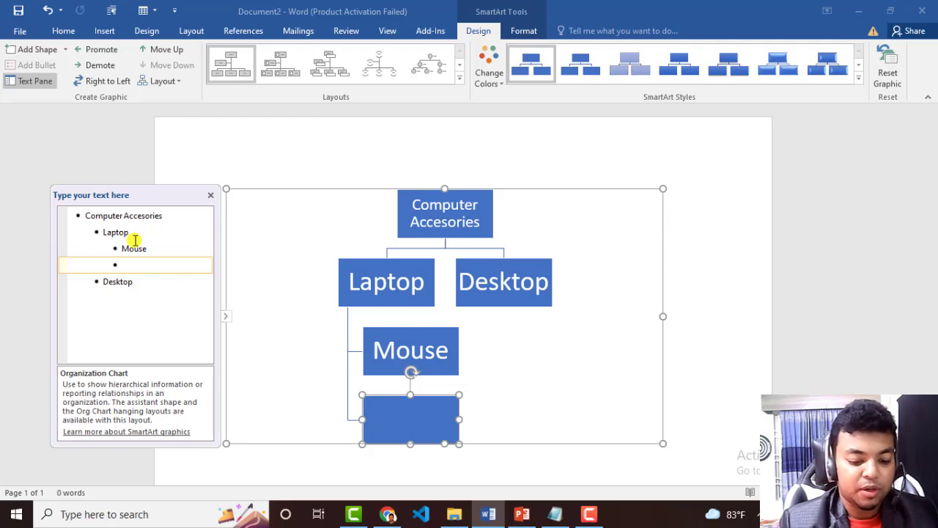
pyautogui.write('Mouse Pad')
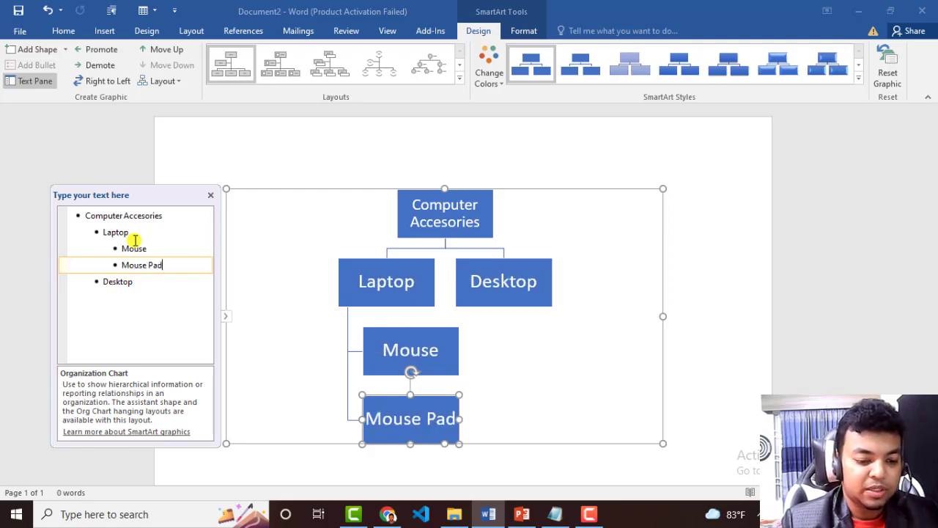
pyautogui.press('Return')
pyautogui.write('W')
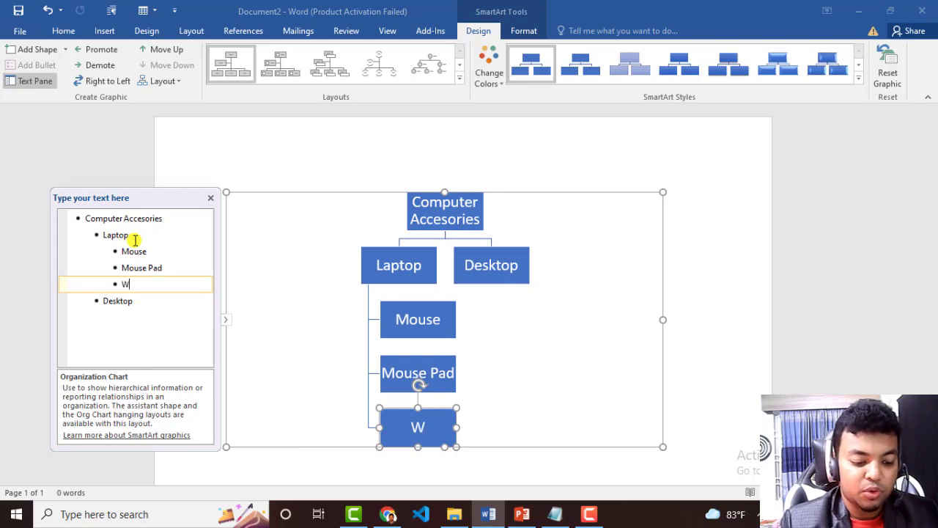
pyautogui.write('ebcam')
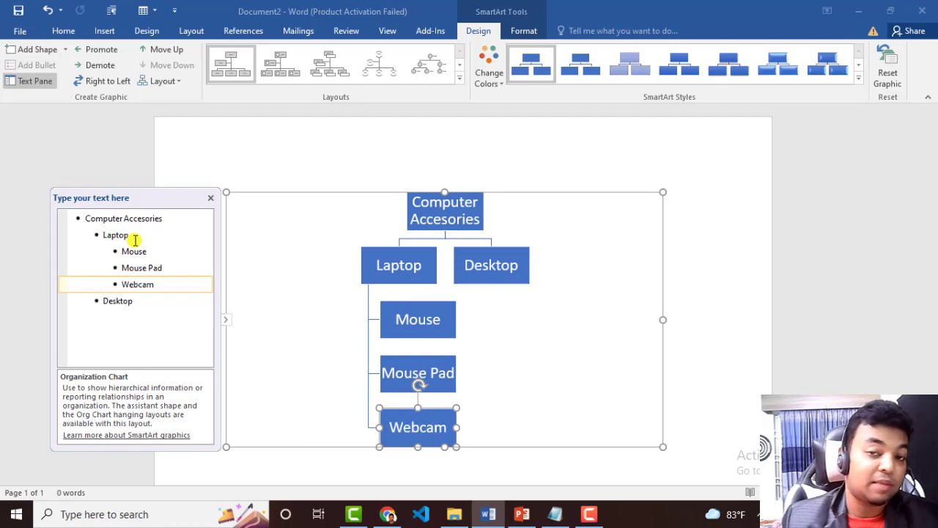
pyautogui.click(138, 304)
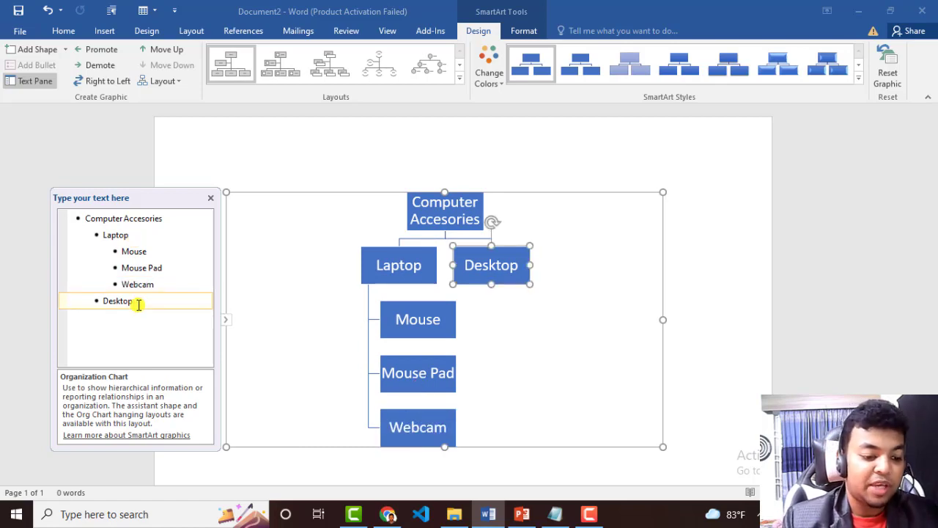
pyautogui.press('Return')
# Step: List Keyboard, Mouse and Power Supply under Desktop, then add an empty box at Desktop's level
pyautogui.press('Tab')
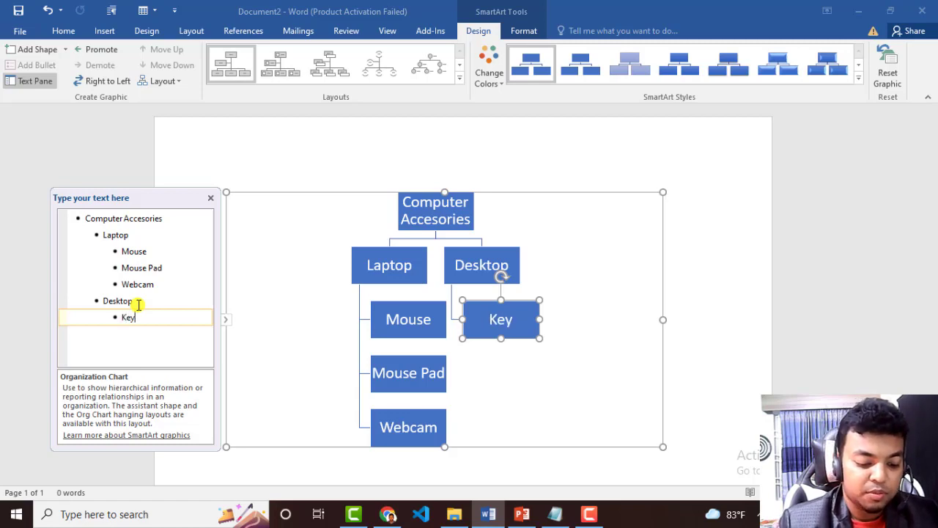
pyautogui.write('board')
pyautogui.press('Return')
pyautogui.write('Mo')
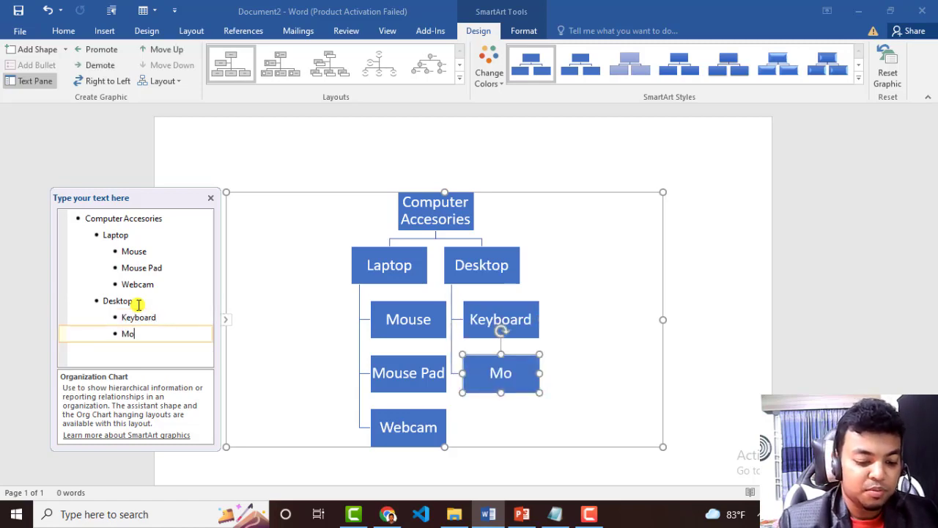
pyautogui.write('use')
pyautogui.press('Return')
pyautogui.write('Po')
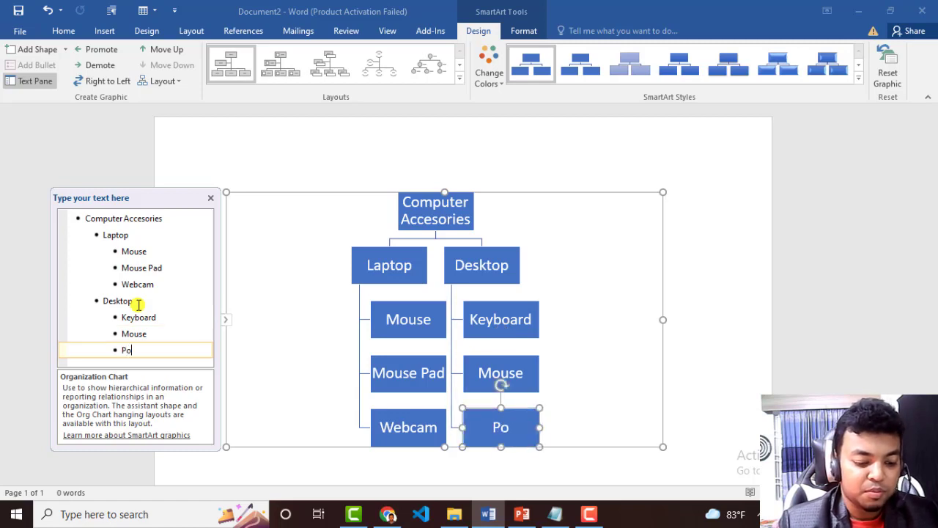
pyautogui.write('wer Supp')
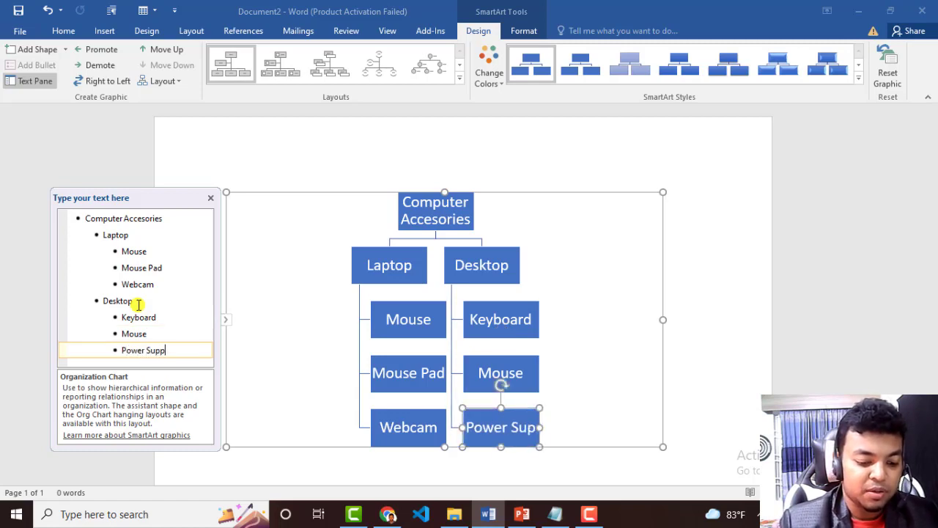
pyautogui.write('ly')
pyautogui.press('Return')
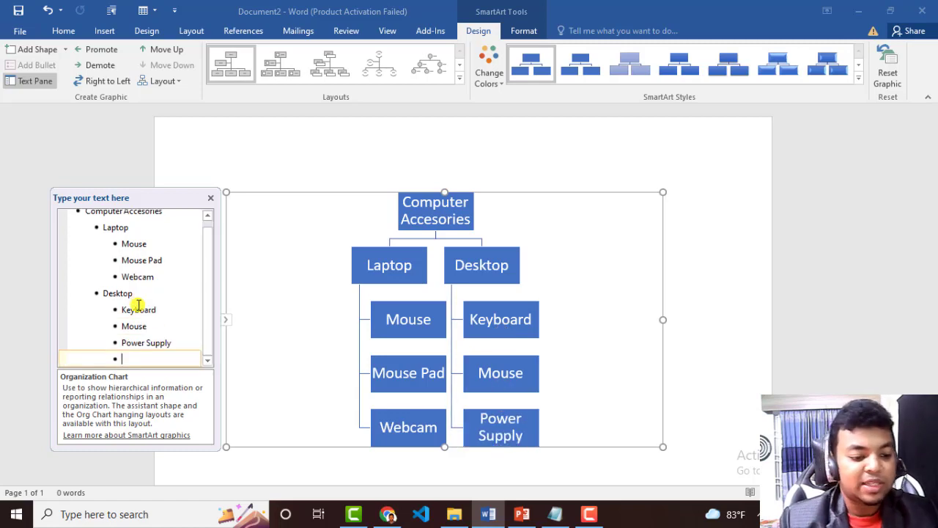
pyautogui.hotkey('shift', 'Tab')
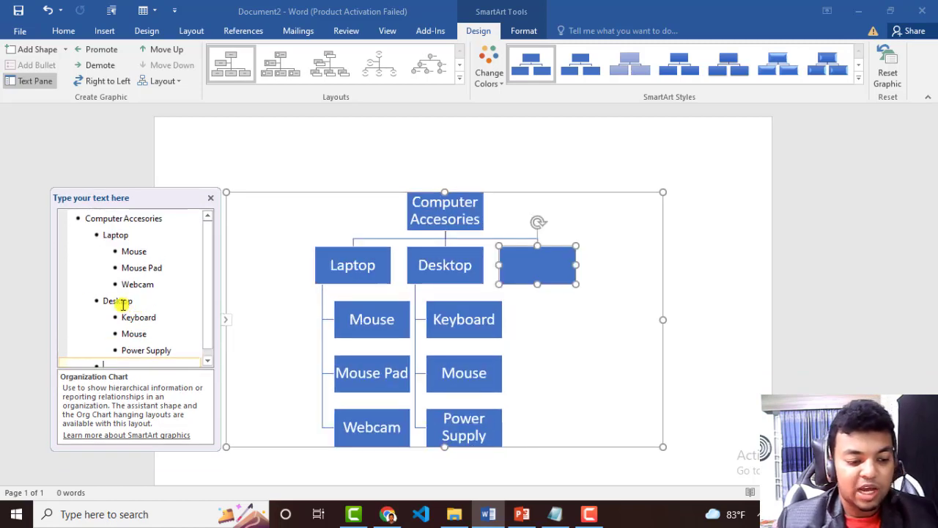
pyautogui.scroll(-1, 84, 317)
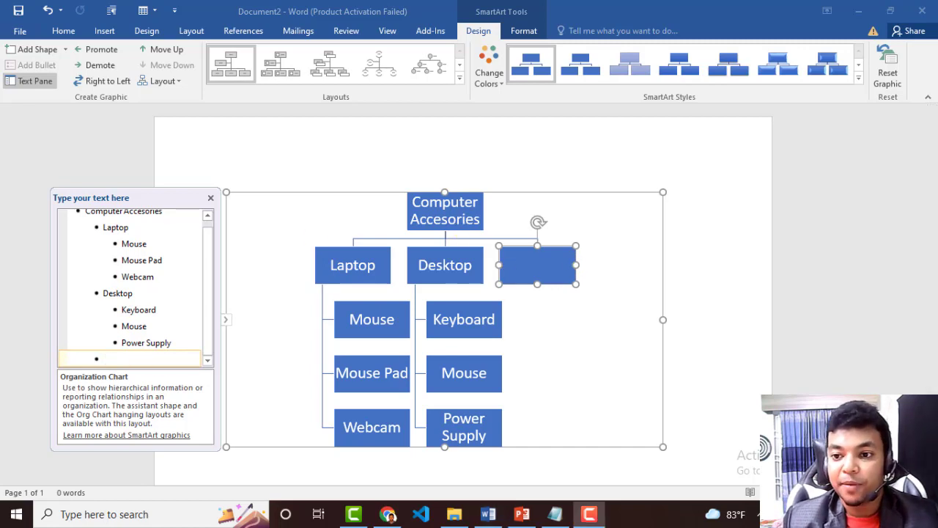
# Step: Type 'Gadgets' in the empty Text Pane entry as the third category beside Desktop, then check the chart
pyautogui.click(136, 365)
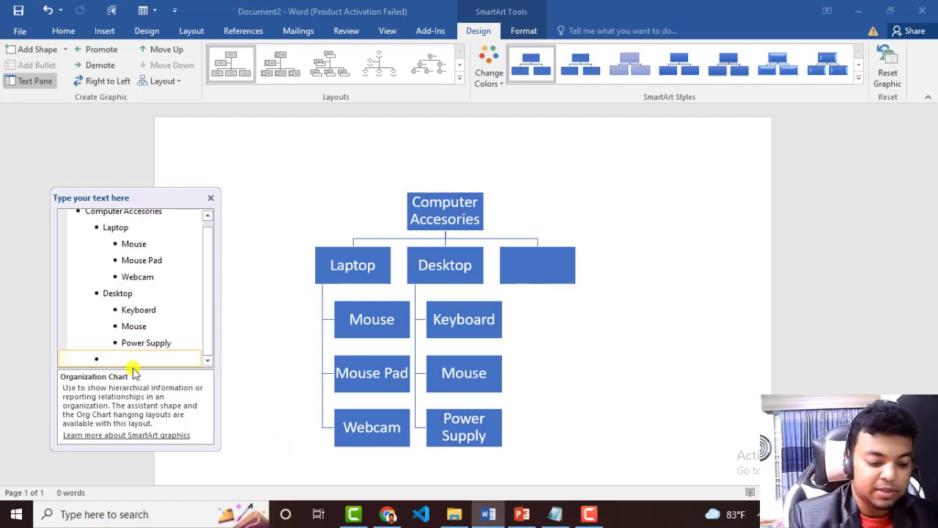
pyautogui.write('Gadgets')
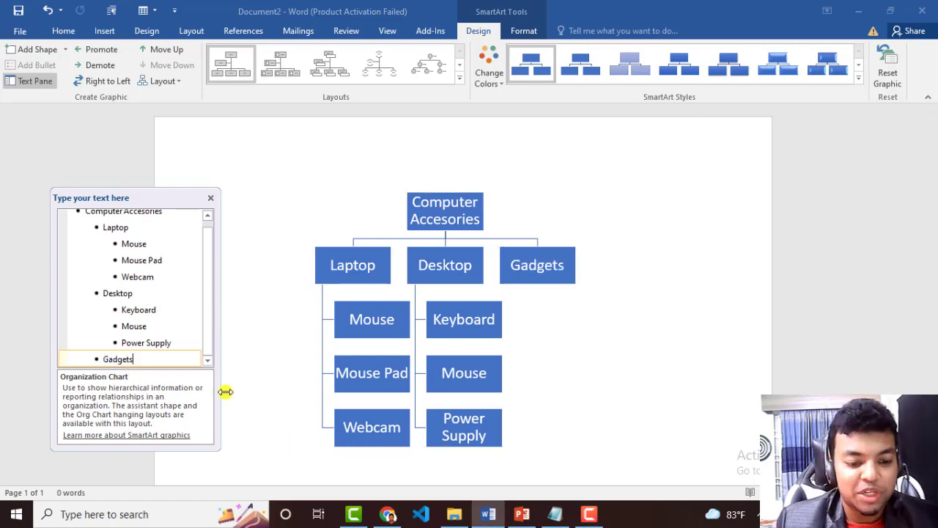
pyautogui.click(663, 342)
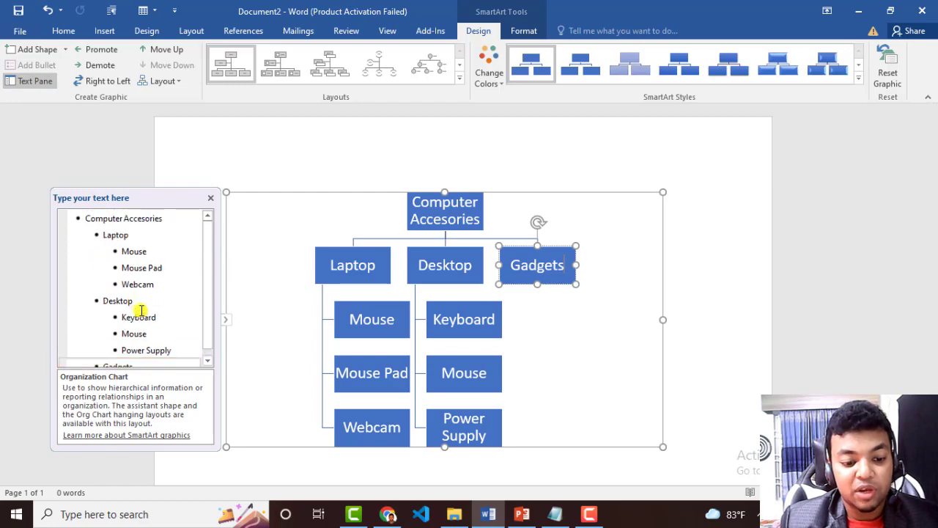
pyautogui.click(105, 199)
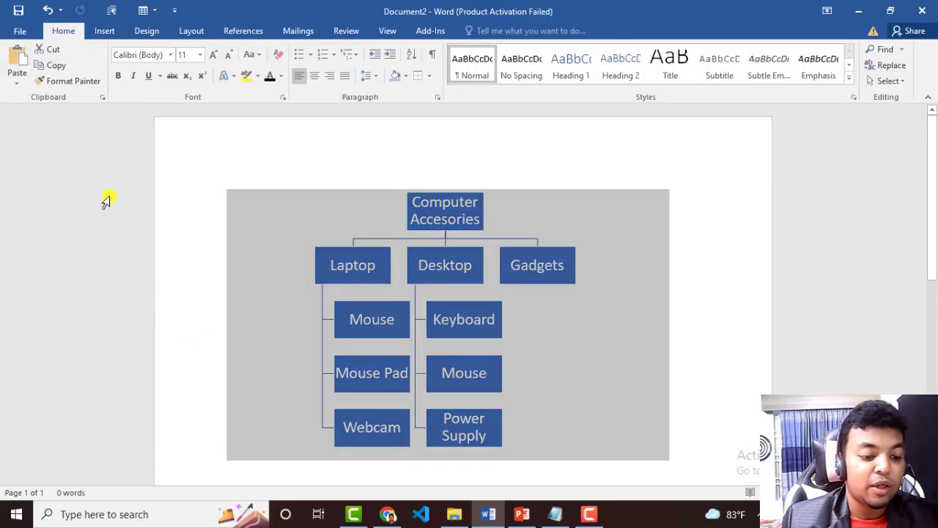
pyautogui.click(315, 211)
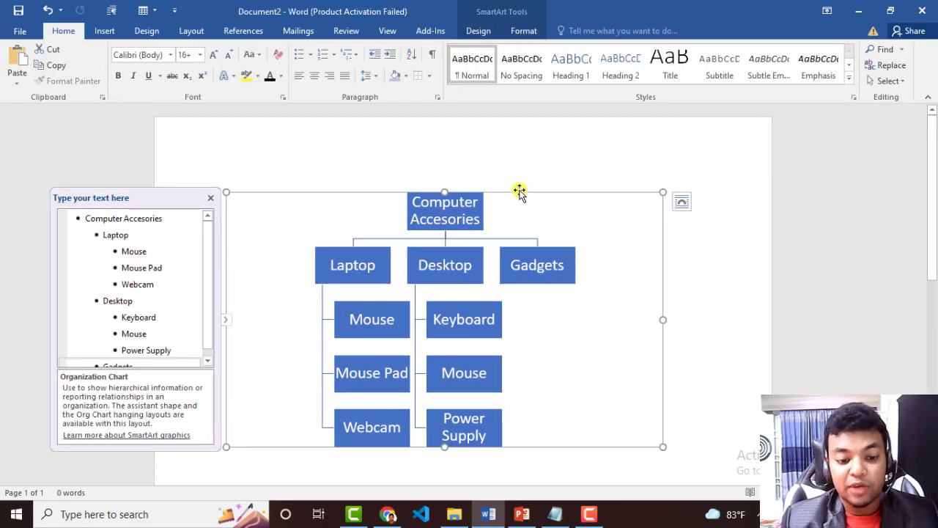
# Step: Show the Change Colors gallery for the accessories chart from the SmartArt Design tab
pyautogui.click(476, 32)
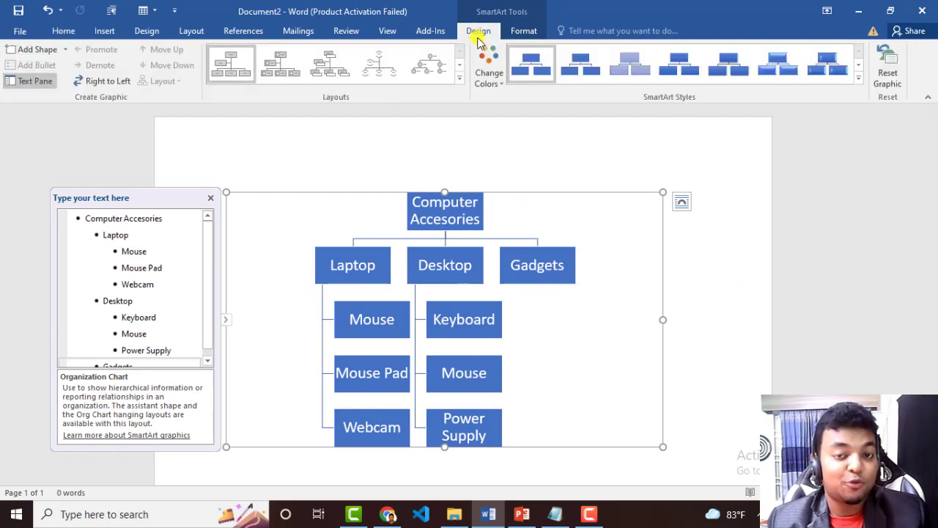
pyautogui.click(488, 70)
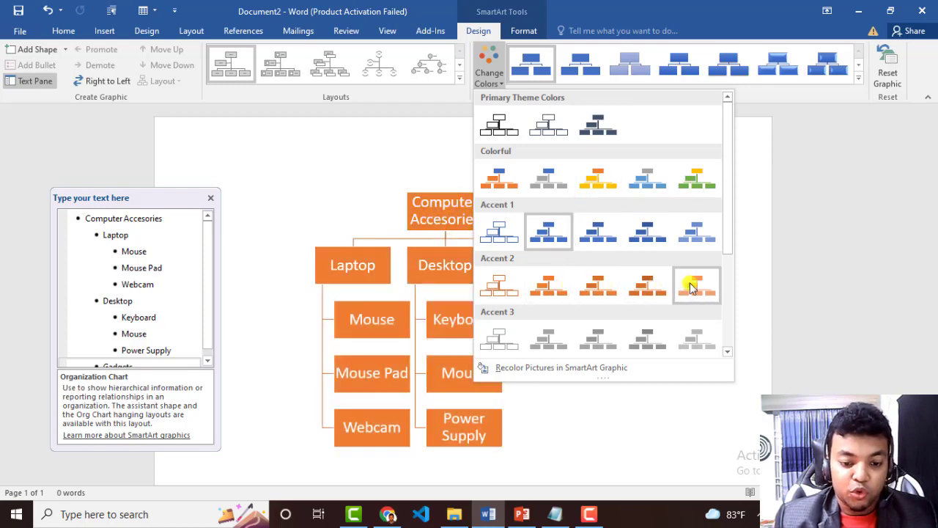
# Step: Apply the last Colorful scheme to the chart: gold top box, green categories, blue items
pyautogui.click(728, 258)
pyautogui.click(475, 174)
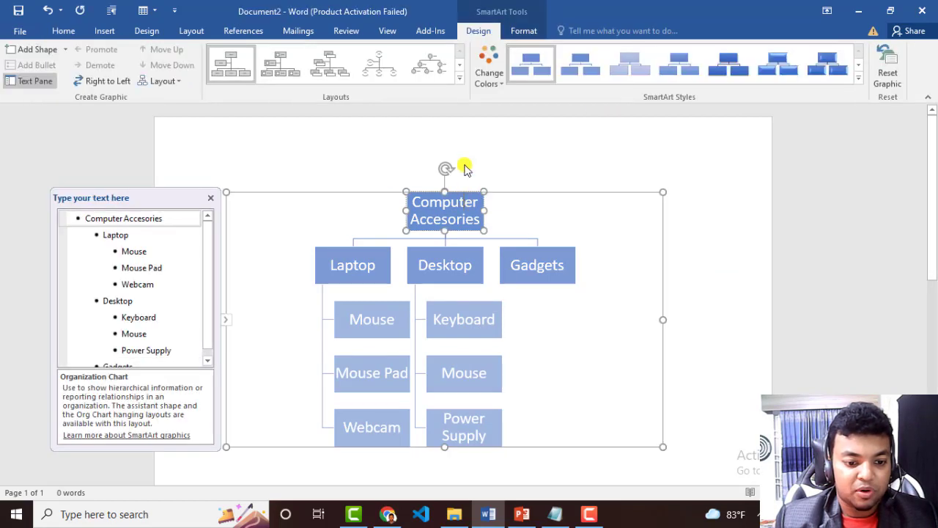
pyautogui.click(489, 67)
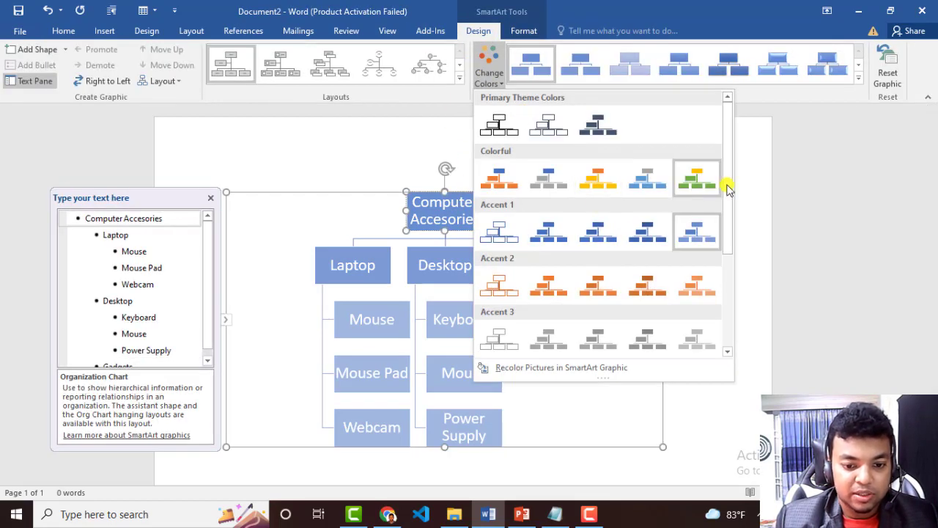
pyautogui.moveTo(727, 184); pyautogui.dragTo(722, 293)
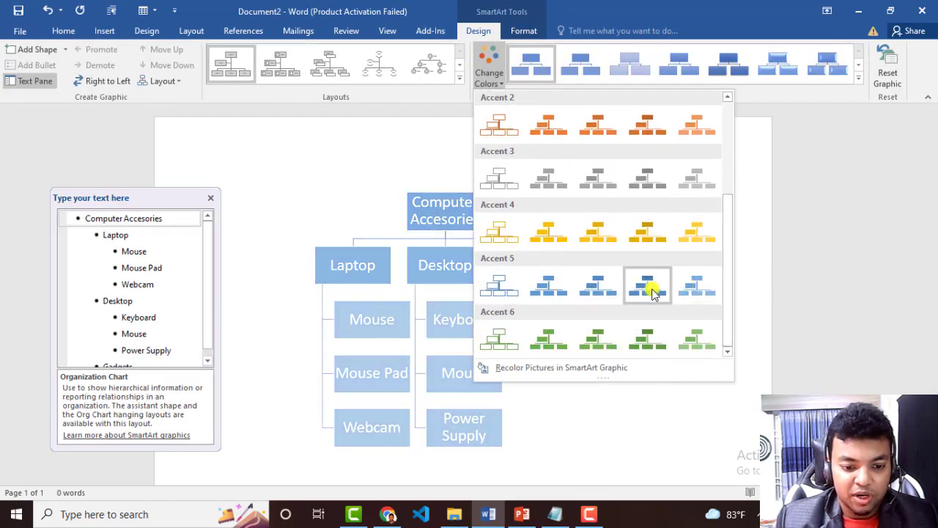
pyautogui.scroll(3, 678, 233)
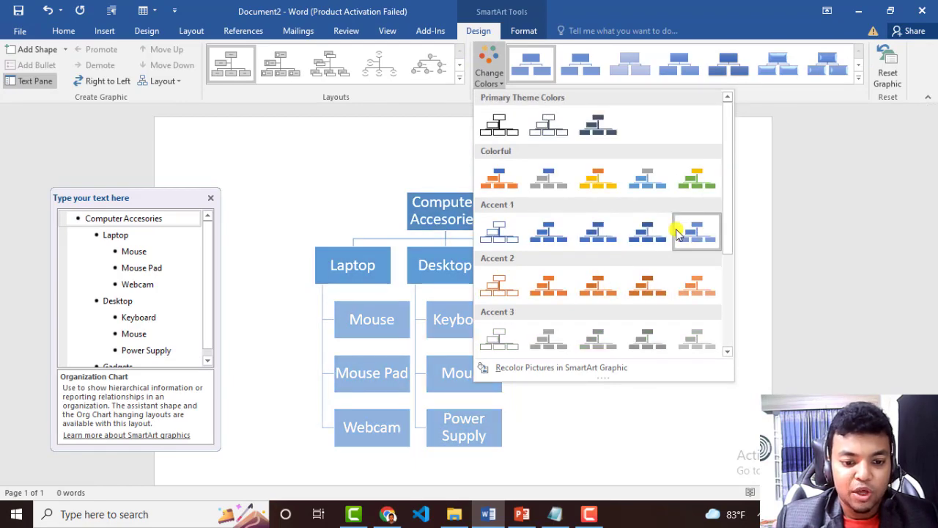
pyautogui.click(699, 185)
pyautogui.click(698, 329)
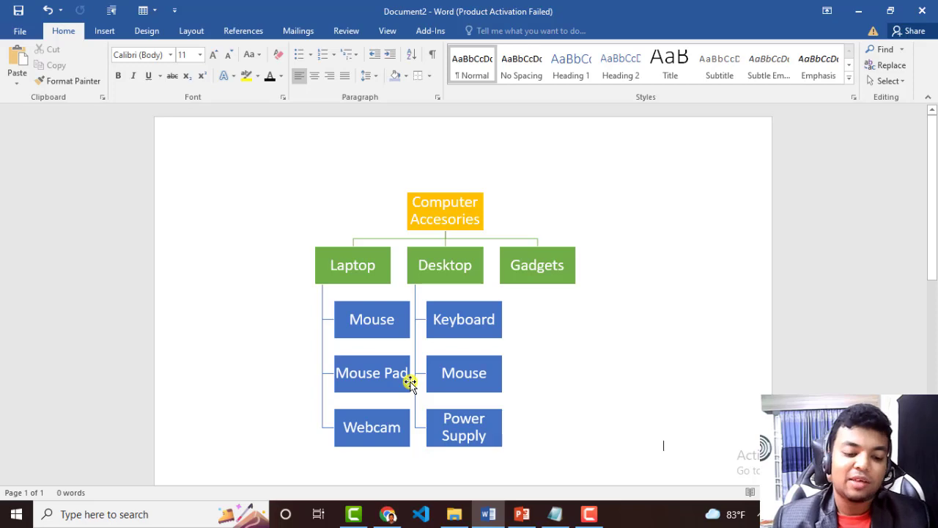
pyautogui.click(386, 298)
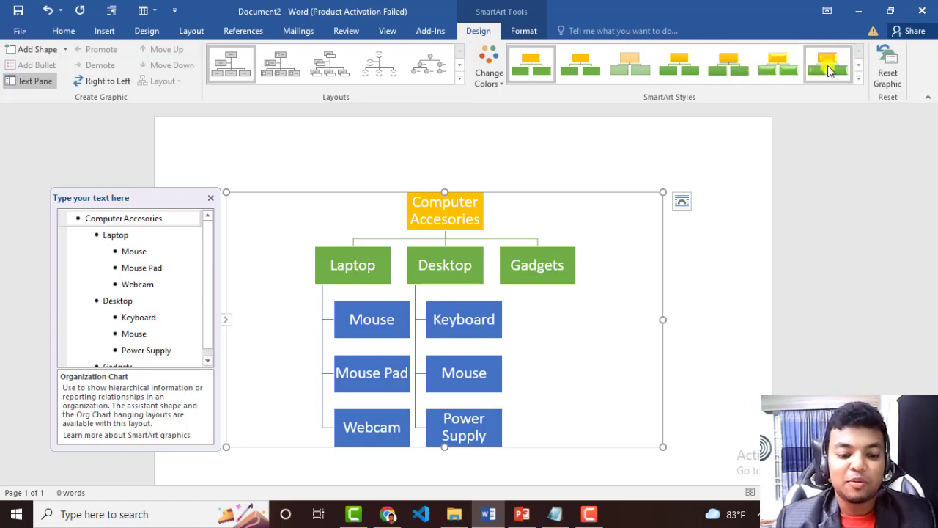
pyautogui.click(828, 65)
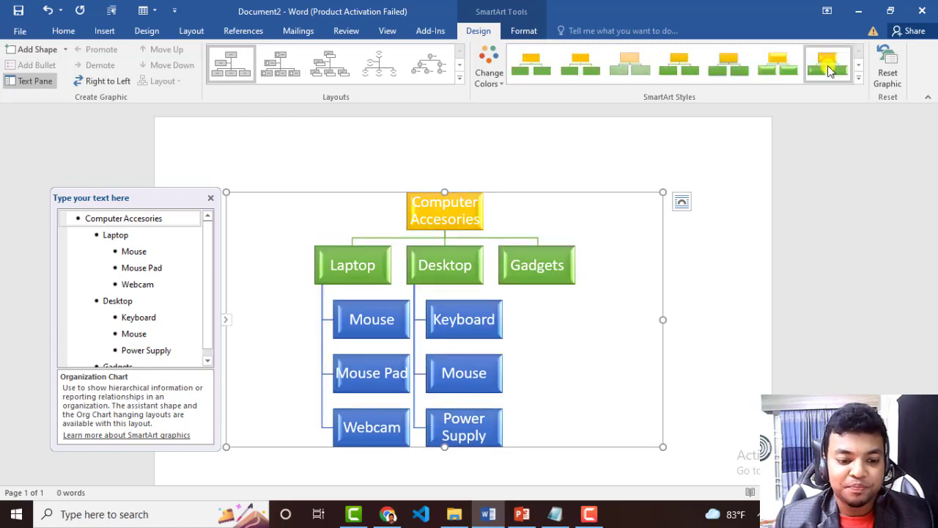
pyautogui.click(790, 69)
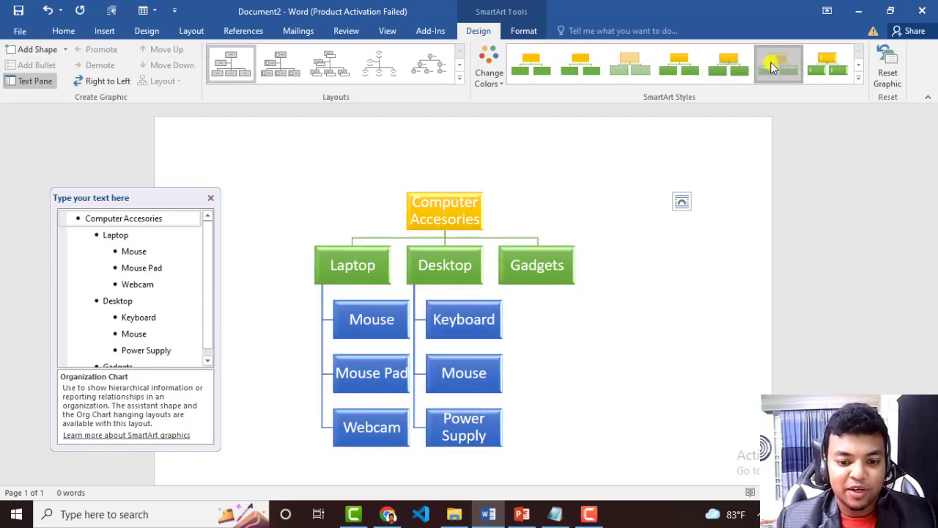
pyautogui.click(799, 232)
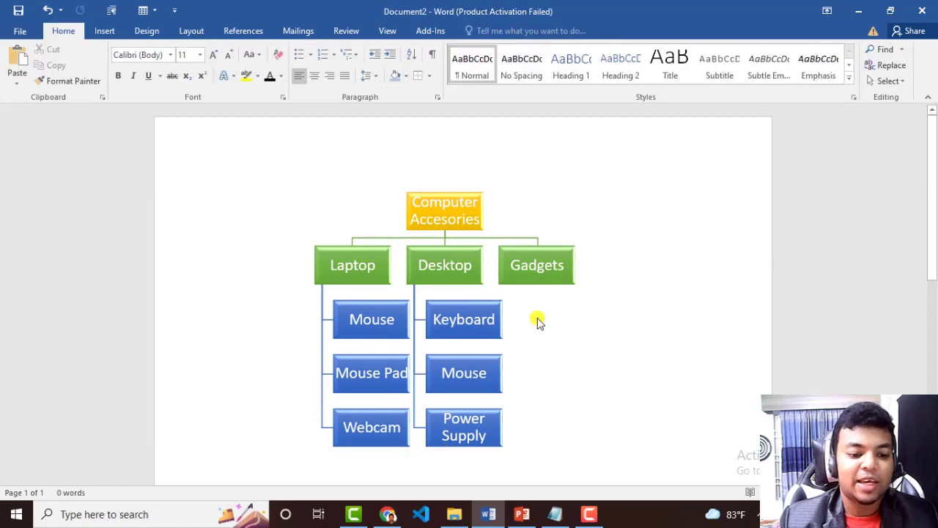
pyautogui.click(522, 266)
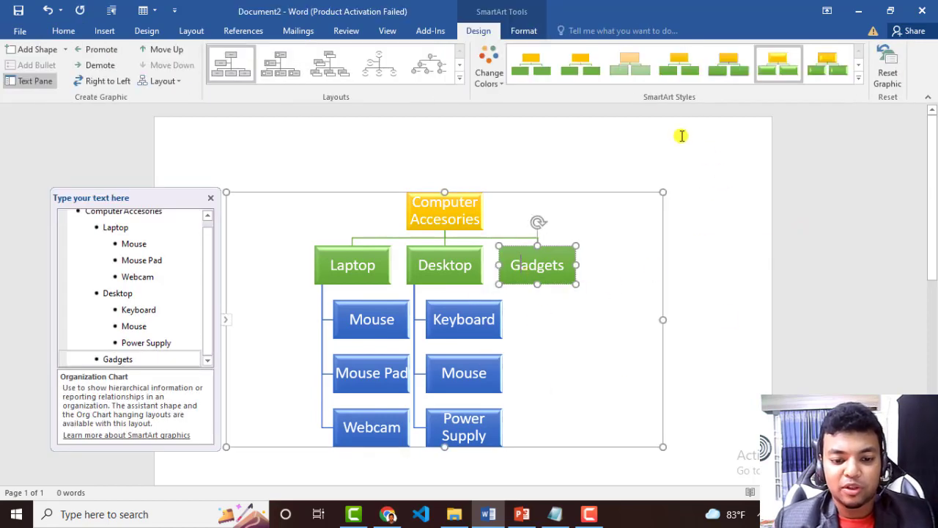
pyautogui.click(544, 69)
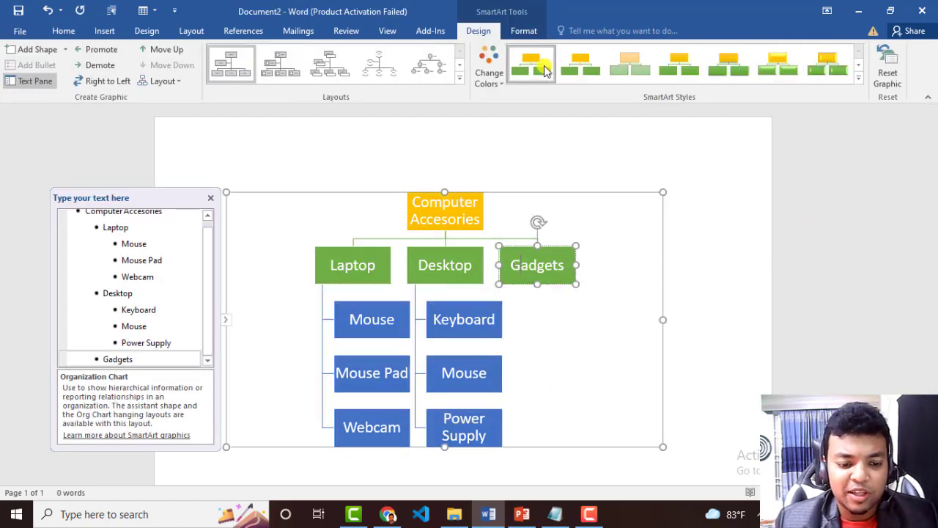
pyautogui.click(774, 203)
pyautogui.click(463, 260)
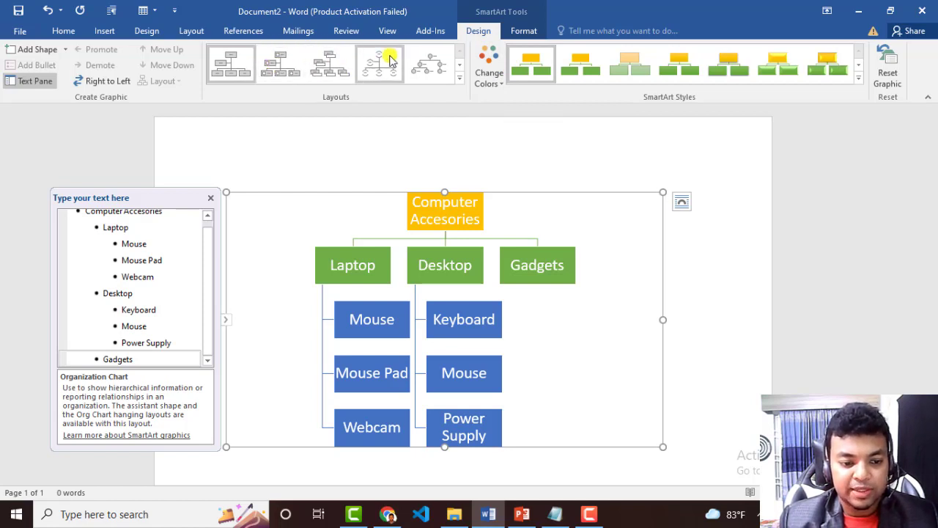
# Step: Try picture layouts, then apply Circle Picture Hierarchy to the accessories chart
pyautogui.click(279, 70)
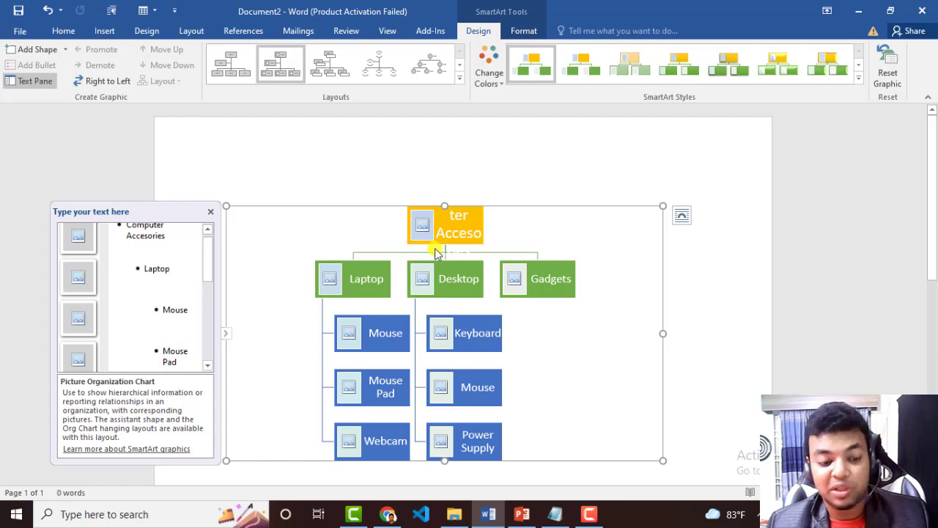
pyautogui.click(333, 66)
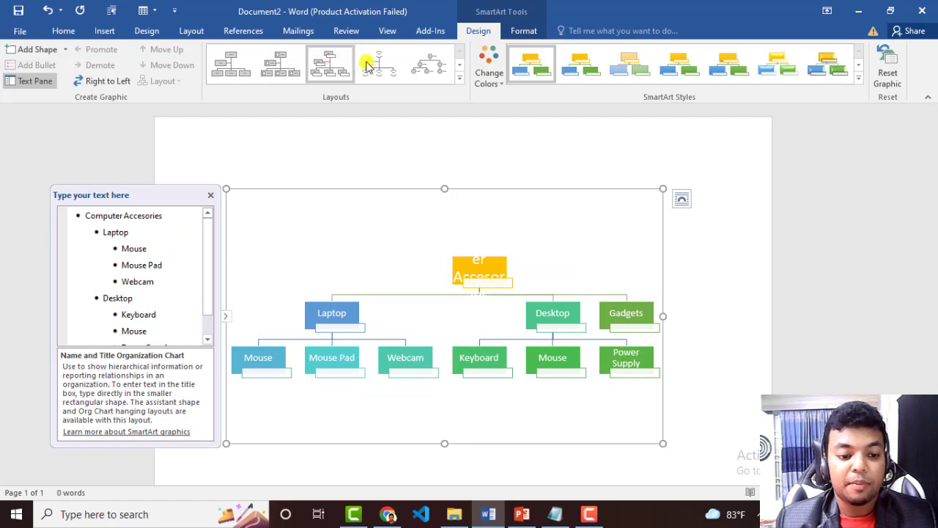
pyautogui.click(432, 65)
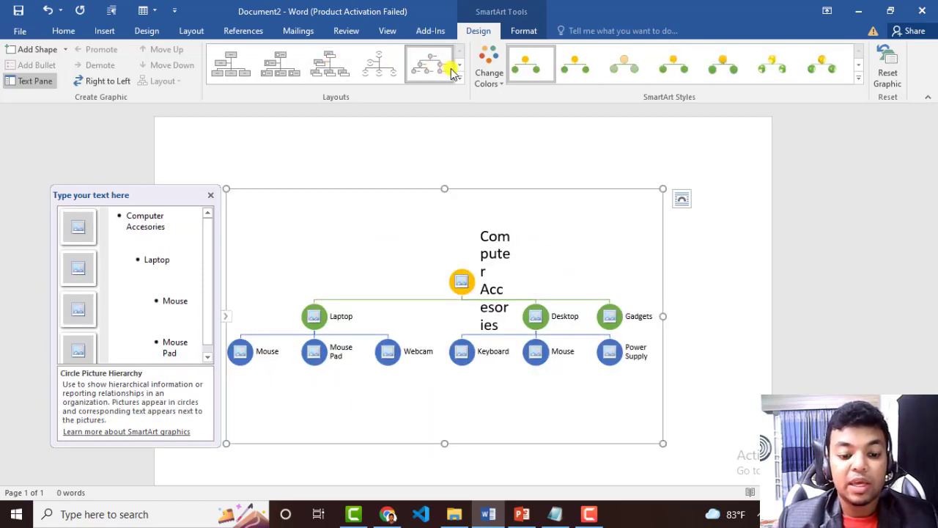
pyautogui.click(501, 290)
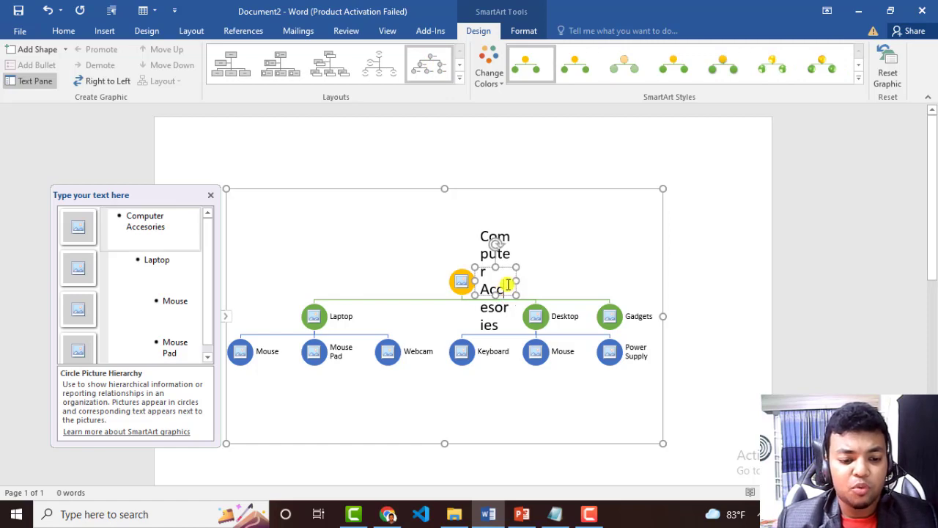
# Step: Decrease the Computer Accesories title font four steps to about 7 pt
pyautogui.moveTo(508, 284); pyautogui.dragTo(498, 242)
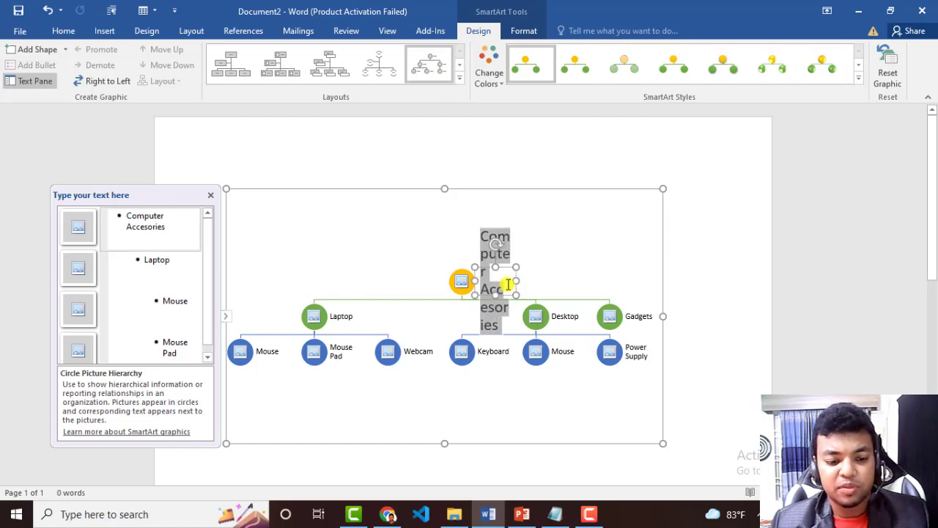
pyautogui.click(64, 33)
pyautogui.click(229, 61)
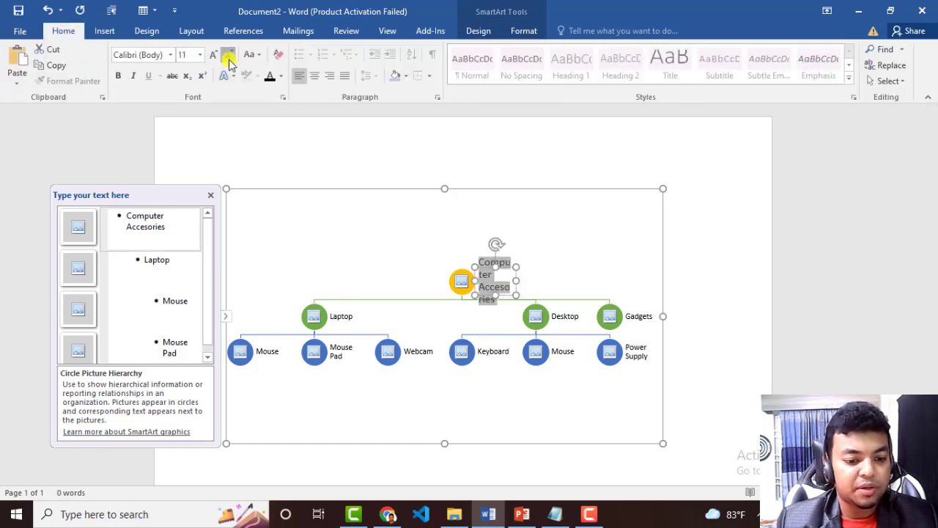
pyautogui.click(228, 62)
pyautogui.click(229, 62)
pyautogui.click(229, 61)
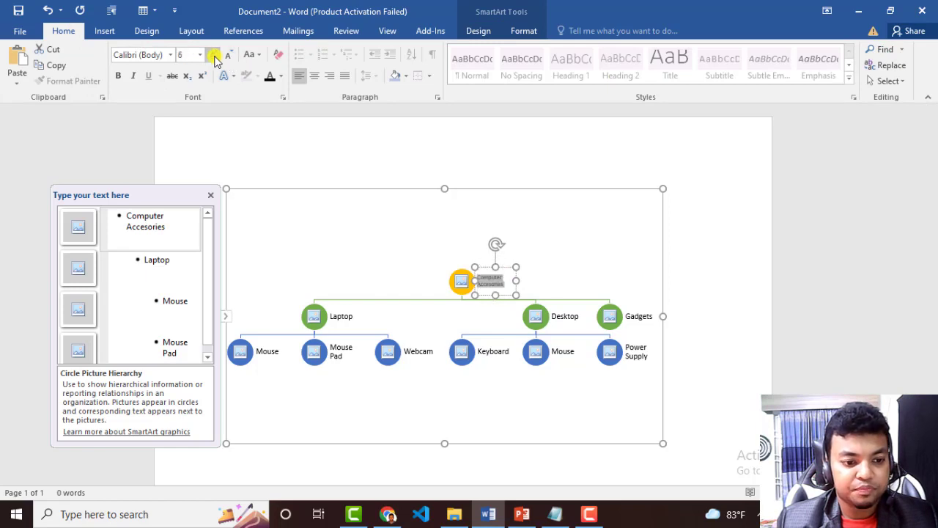
pyautogui.click(530, 258)
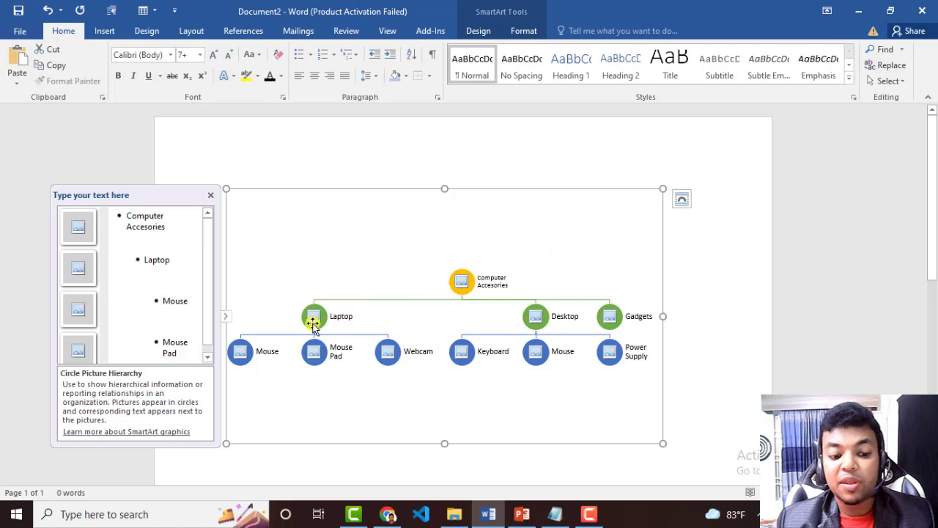
# Step: Insert a silver laptop photo from a Bing search for 'laptop' into the Laptop circle
pyautogui.click(313, 316)
pyautogui.write('laptop')
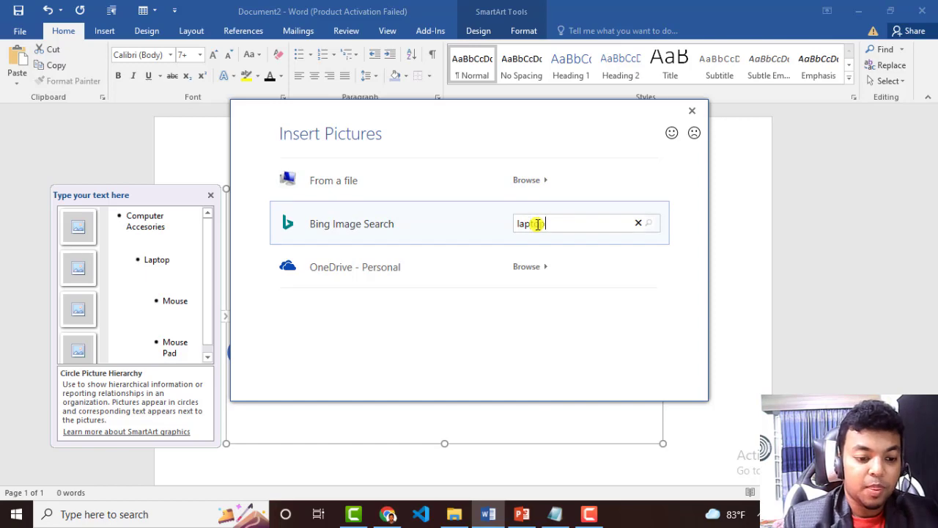
pyautogui.press('Return')
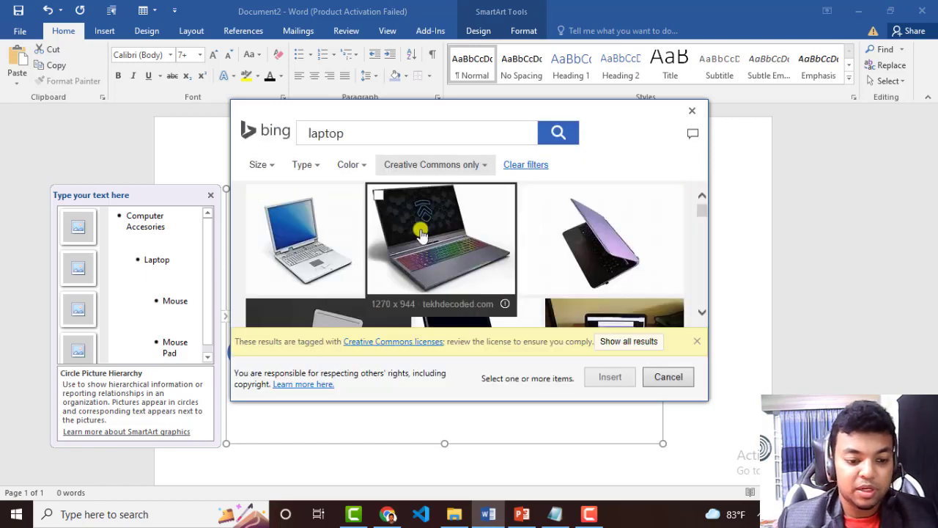
pyautogui.click(311, 228)
pyautogui.click(601, 378)
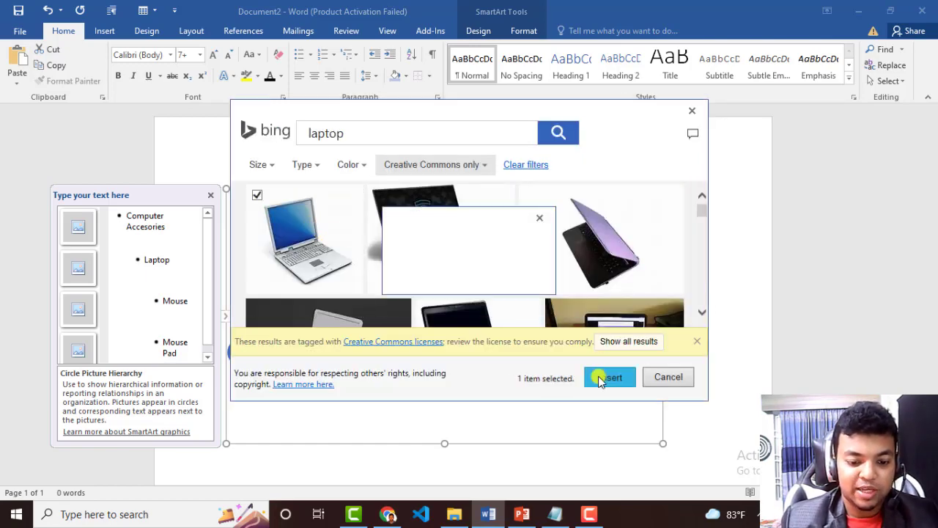
pyautogui.click(326, 336)
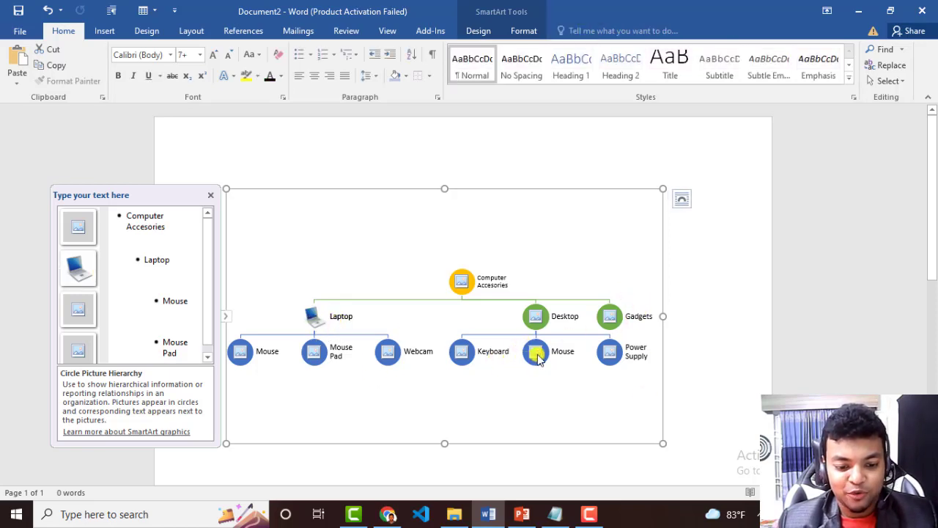
pyautogui.click(538, 354)
pyautogui.write('mouse')
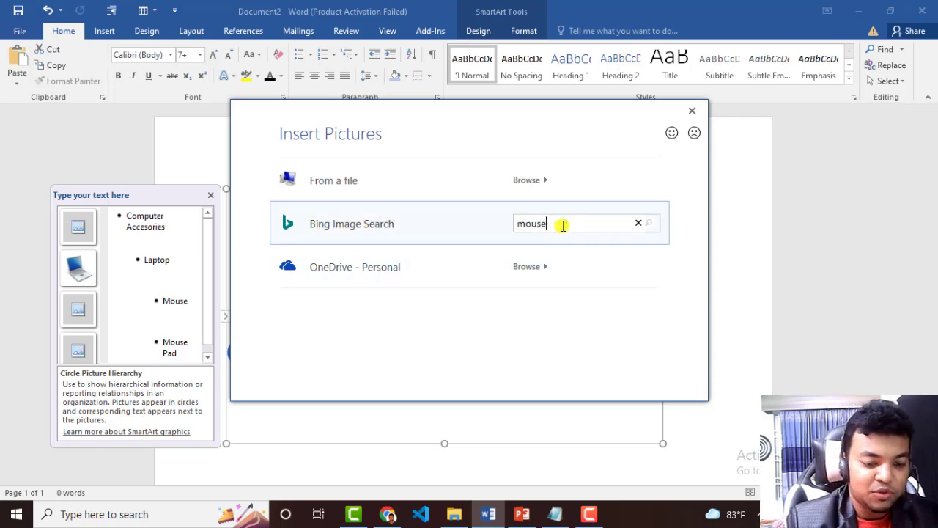
# Step: Insert a black mouse image from a Bing 'mouse' search, then undo the broken result
pyautogui.press('Return')
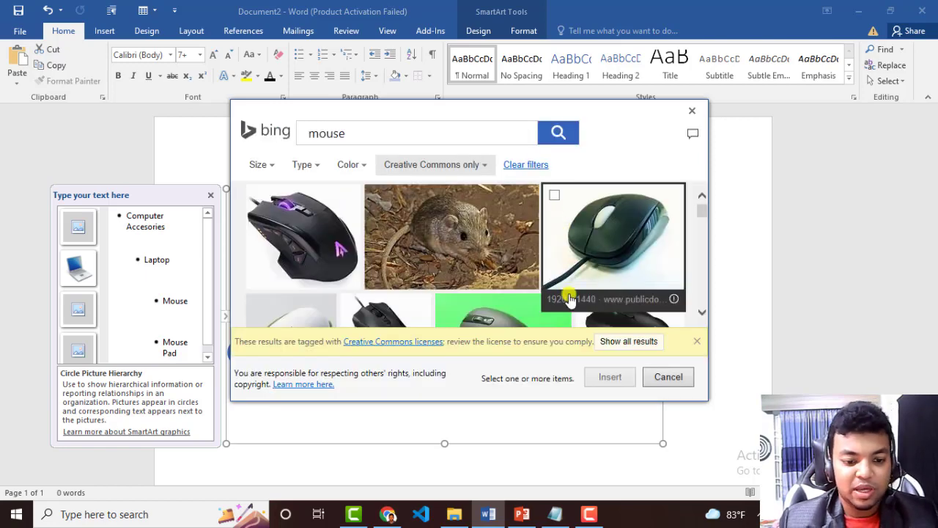
pyautogui.scroll(-1, 489, 258)
pyautogui.scroll(-1, 513, 264)
pyautogui.scroll(2, 333, 263)
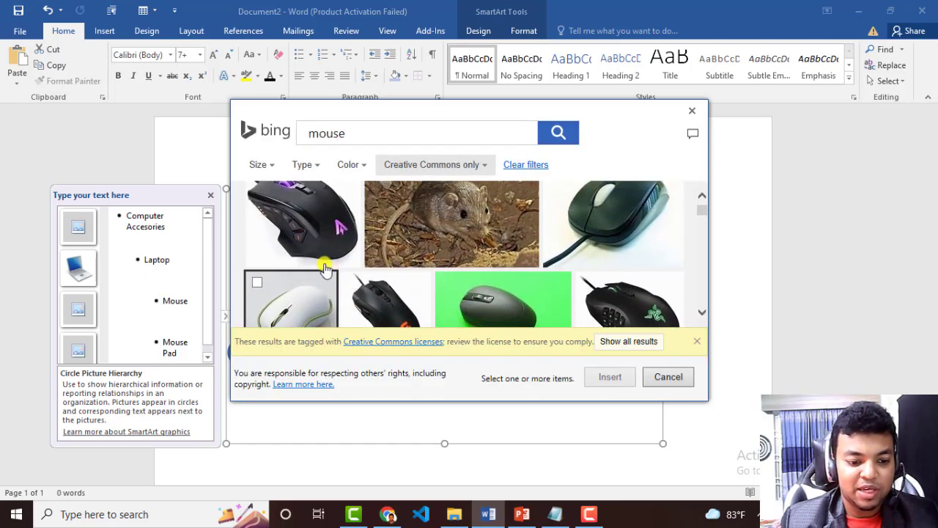
pyautogui.scroll(-1, 346, 261)
pyautogui.click(394, 282)
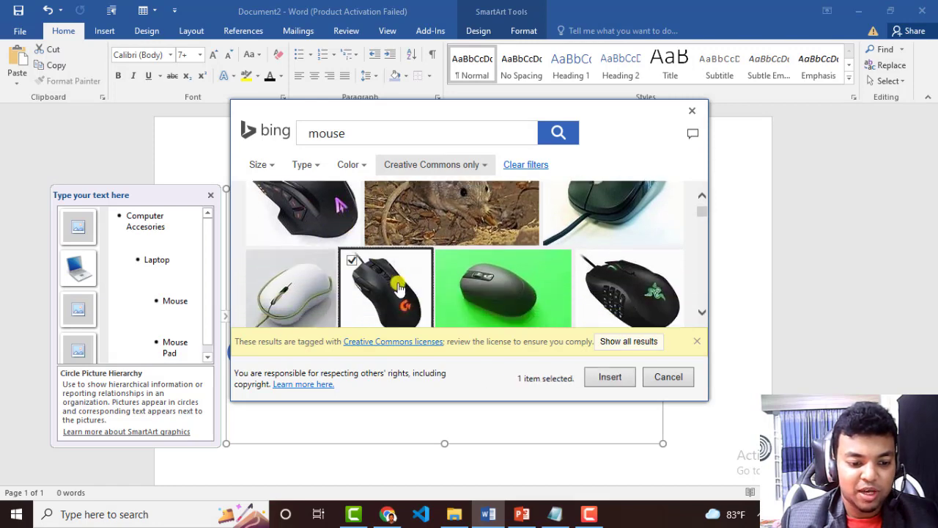
pyautogui.click(620, 378)
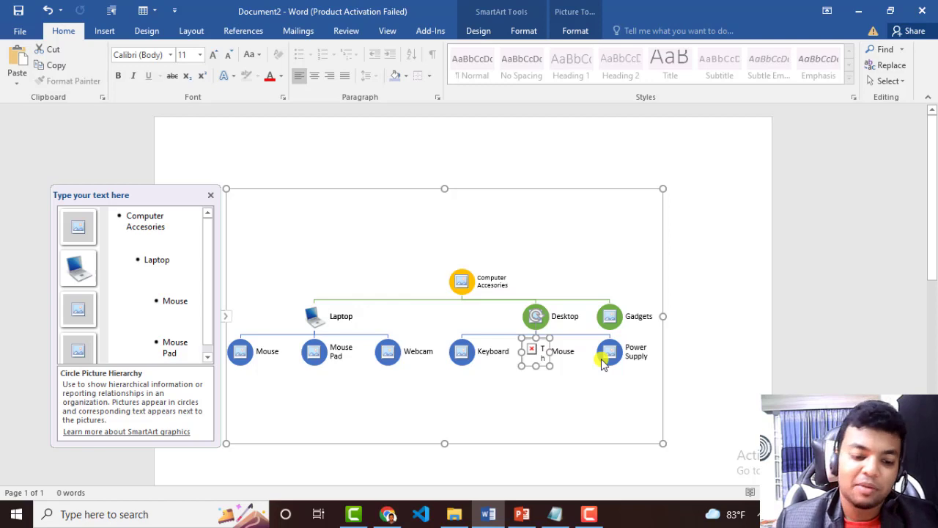
pyautogui.hotkey('ctrl', 'z')
# Step: Search 'mouse' again and insert the black and purple mouse photo into the Mouse circle
pyautogui.click(537, 355)
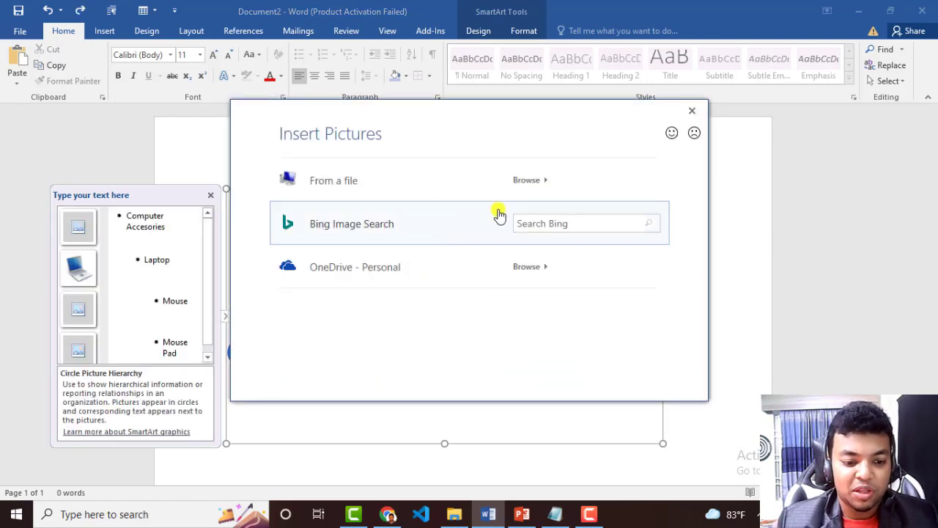
pyautogui.write('mouse')
pyautogui.press('Return')
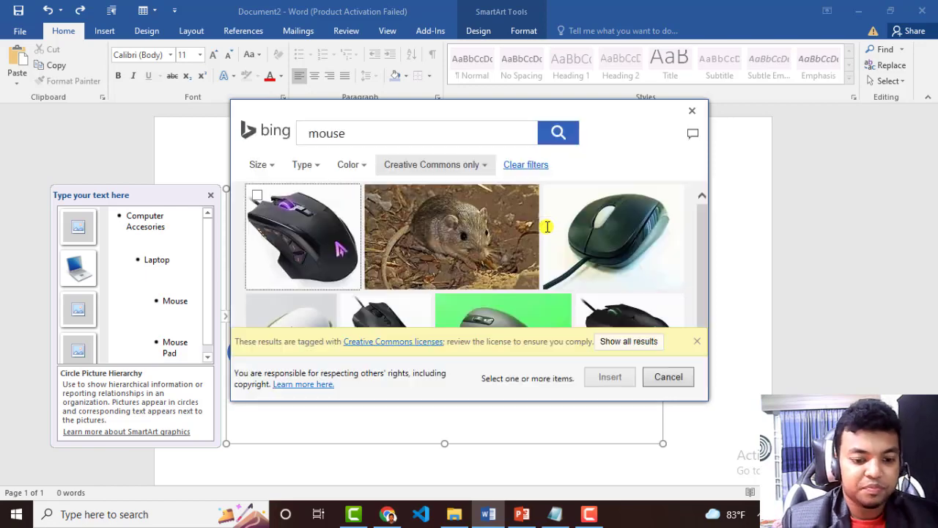
pyautogui.click(257, 195)
pyautogui.click(610, 376)
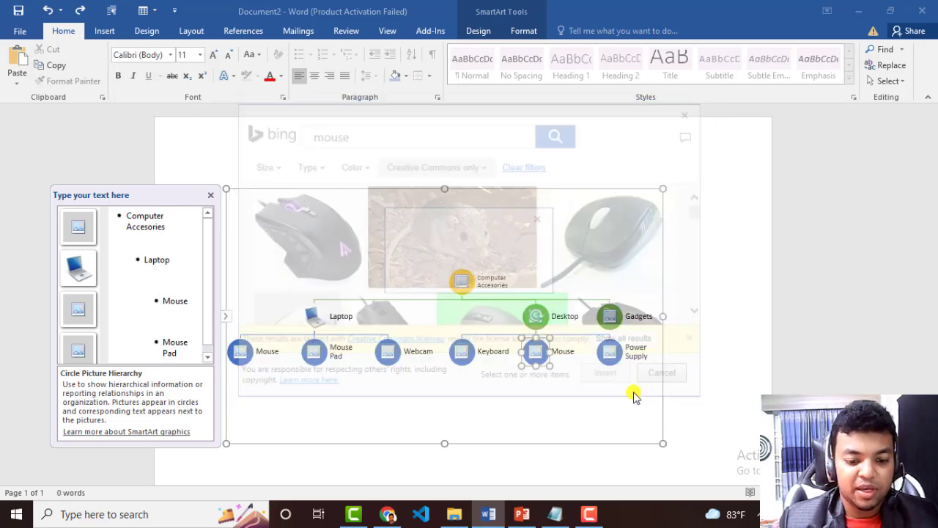
pyautogui.click(761, 366)
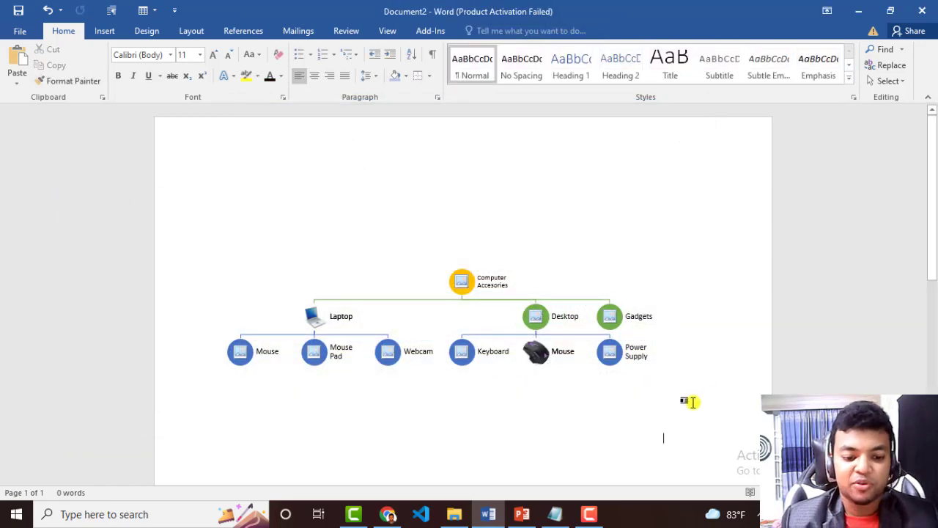
# Step: Insert a black compact keyboard photo from a Bing 'keyboard' search into the Keyboard circle
pyautogui.click(317, 321)
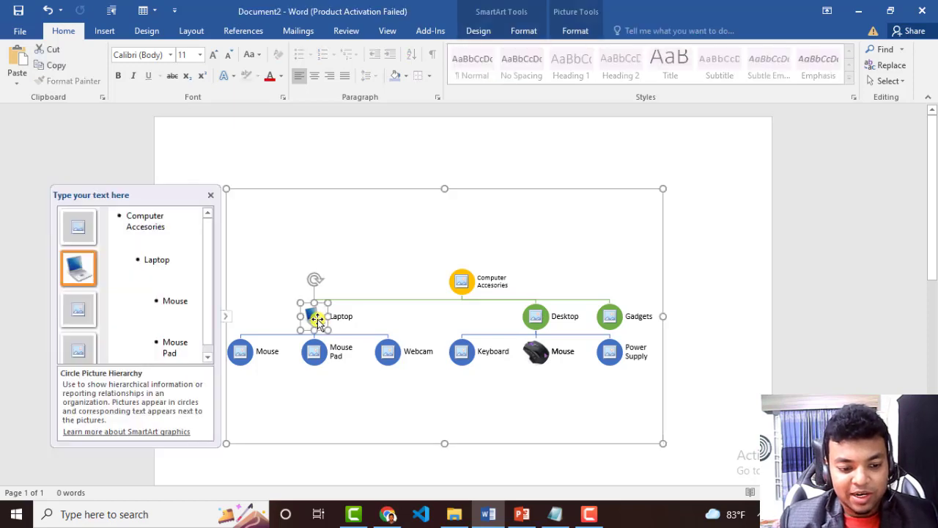
pyautogui.click(546, 351)
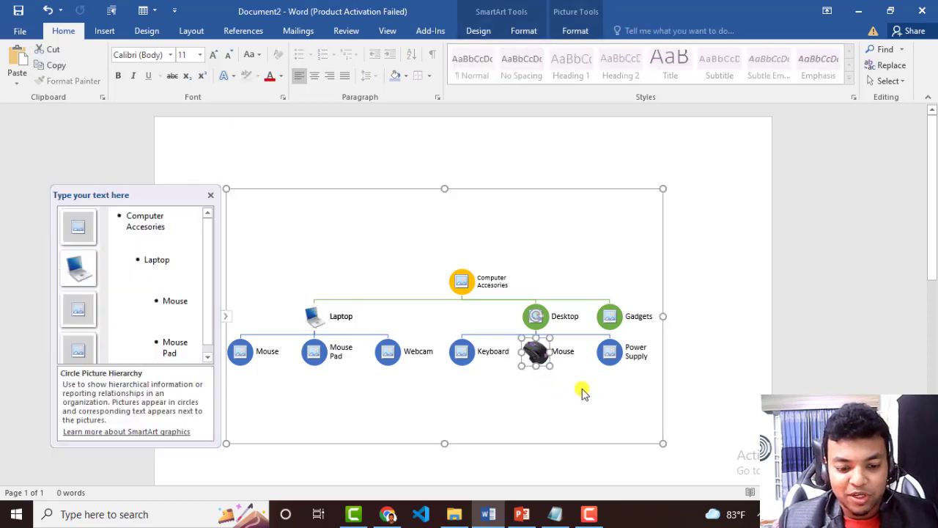
pyautogui.click(463, 353)
pyautogui.write('keyboard')
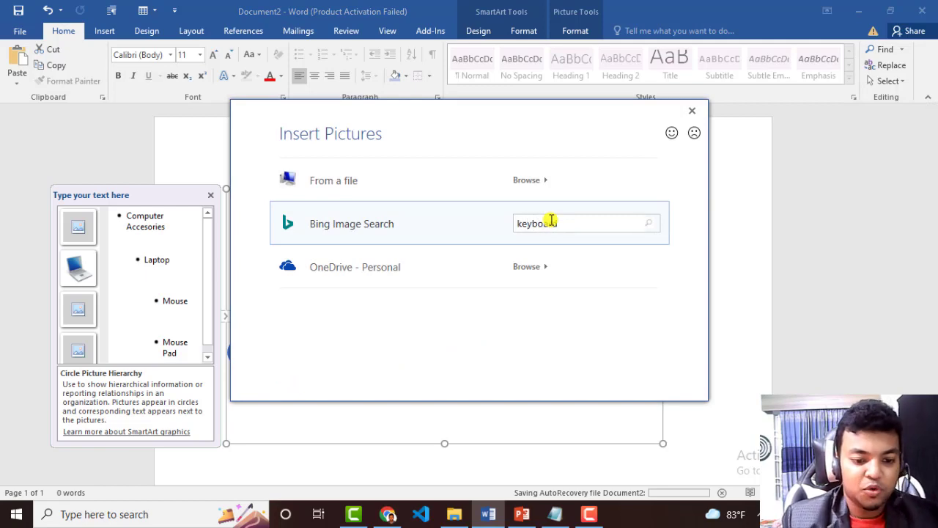
pyautogui.press('Return')
pyautogui.scroll(-1, 540, 212)
pyautogui.scroll(1, 449, 228)
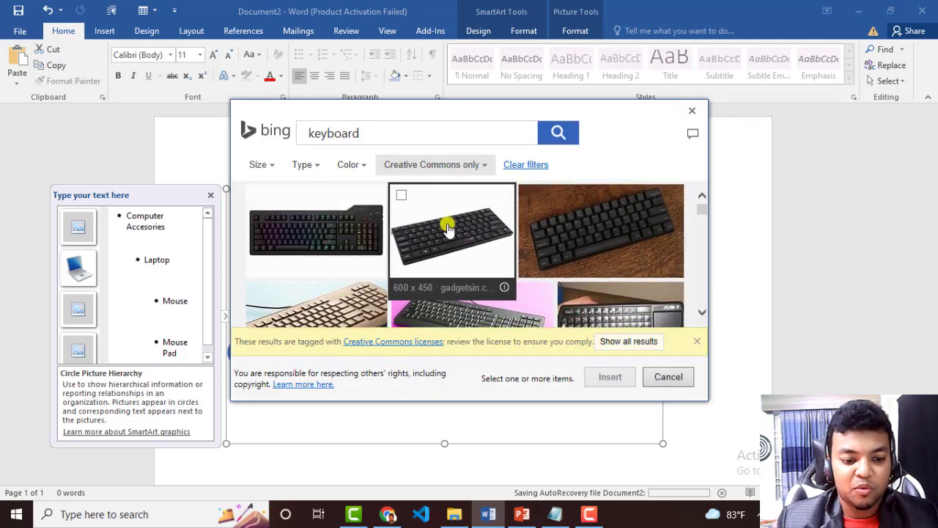
pyautogui.click(448, 228)
pyautogui.click(606, 377)
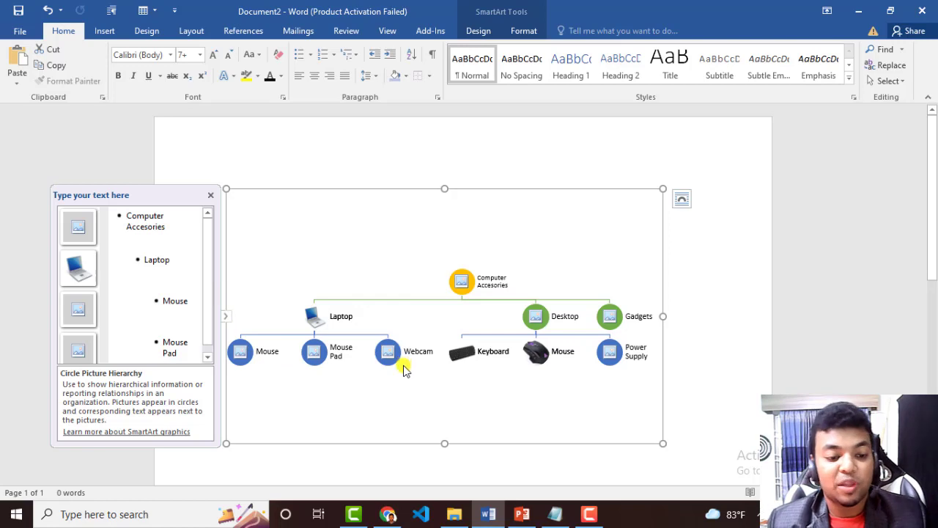
pyautogui.click(469, 291)
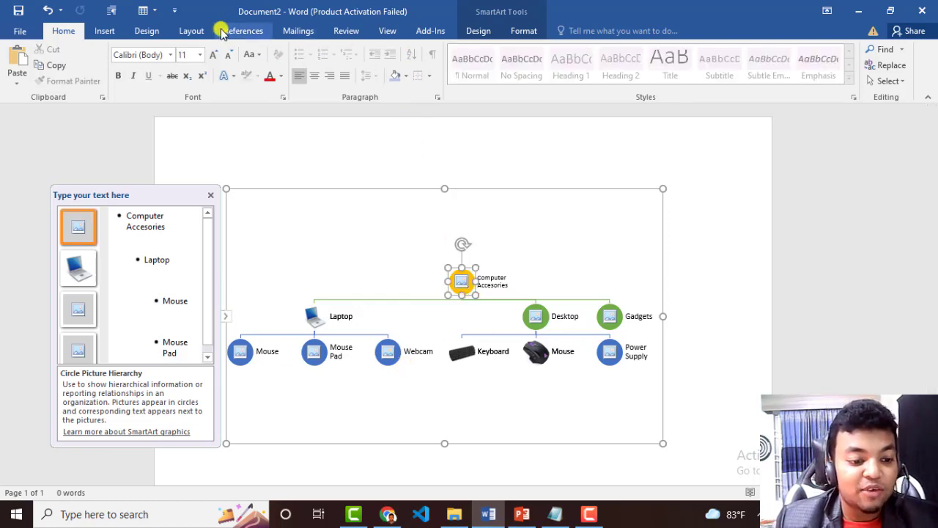
pyautogui.click(477, 33)
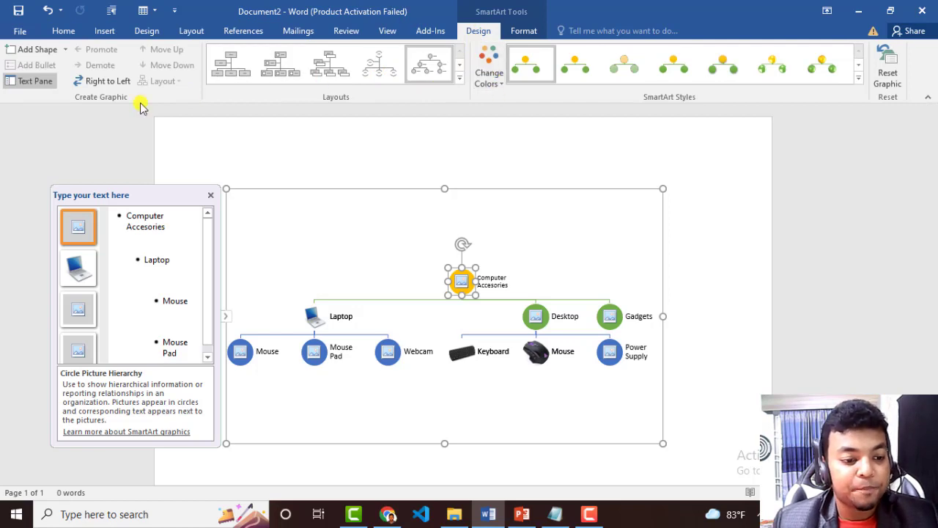
# Step: Add a Basic Pyramid graphic from the Pyramid category of the SmartArt dialog
pyautogui.click(104, 30)
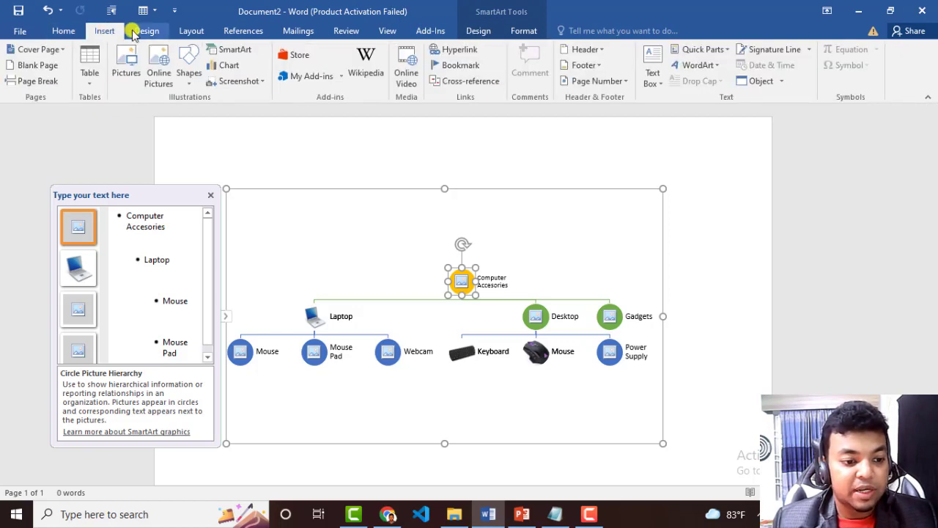
pyautogui.click(137, 33)
pyautogui.click(104, 30)
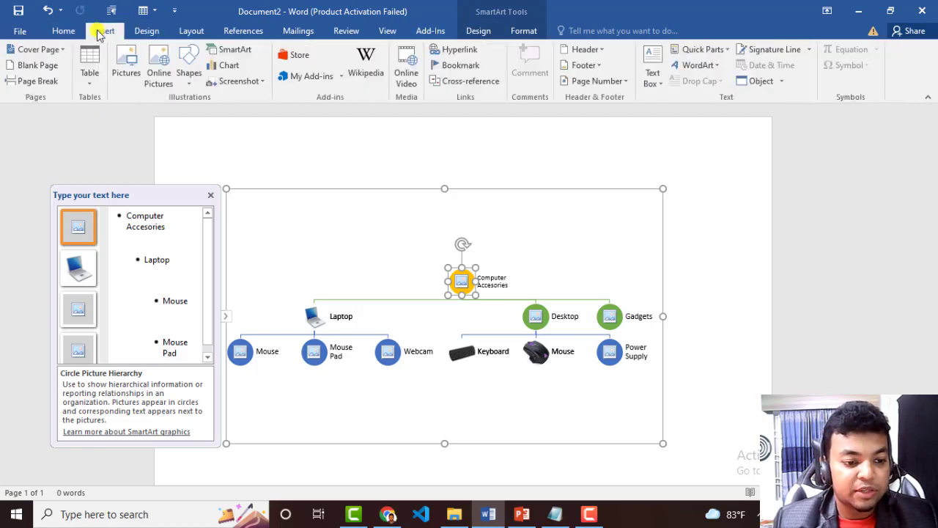
pyautogui.click(228, 52)
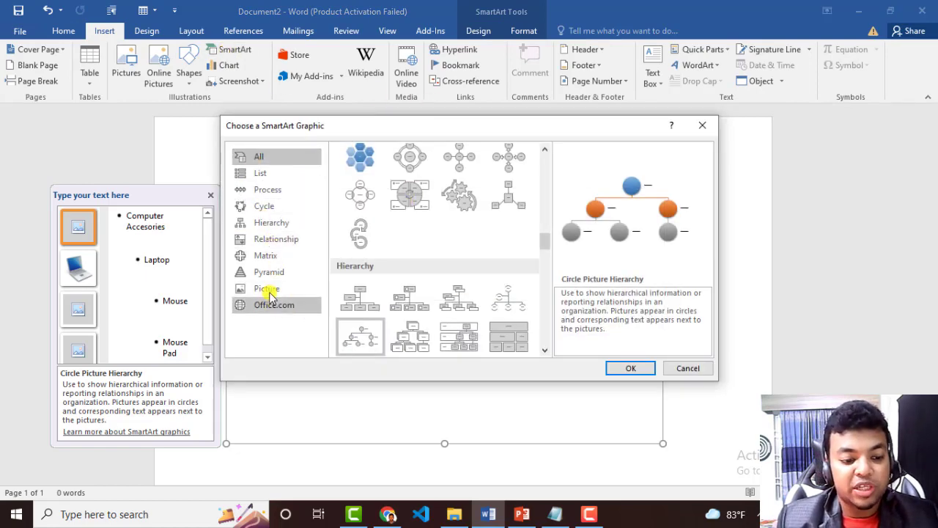
pyautogui.click(263, 259)
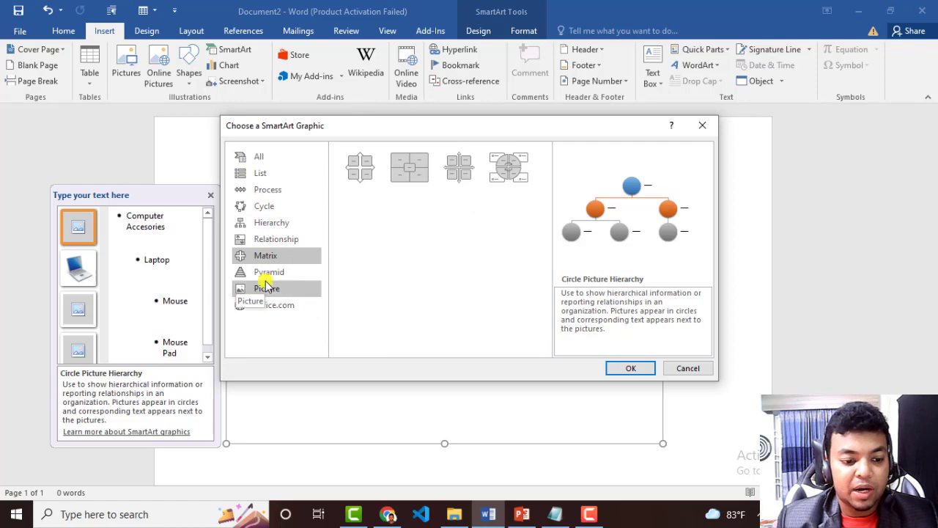
pyautogui.click(267, 275)
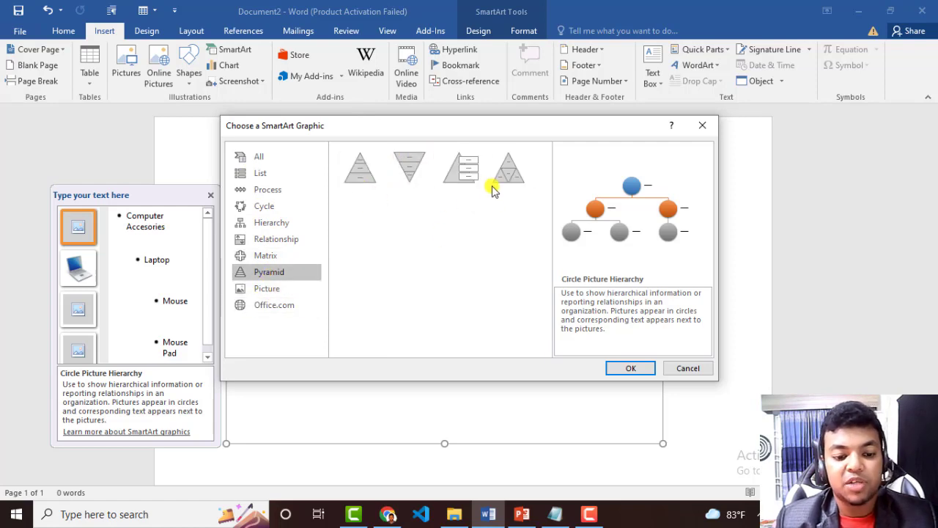
pyautogui.click(360, 173)
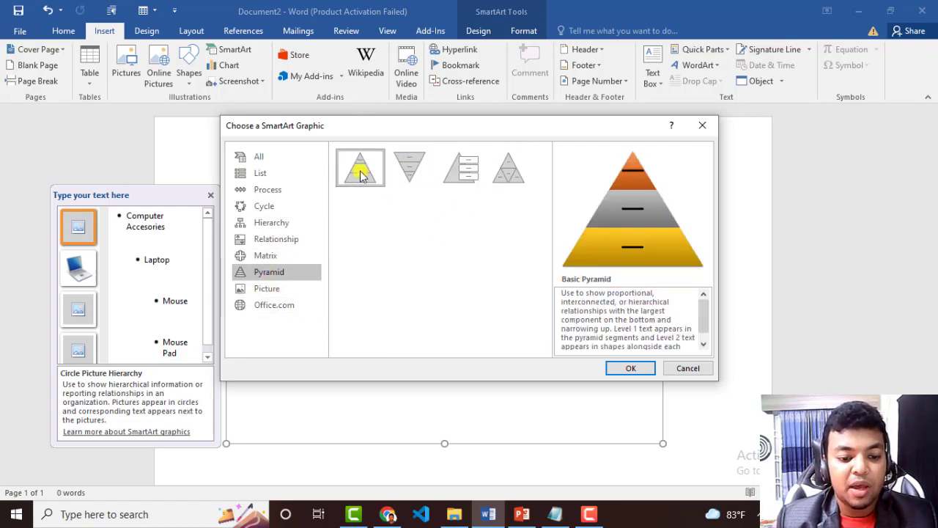
pyautogui.click(634, 369)
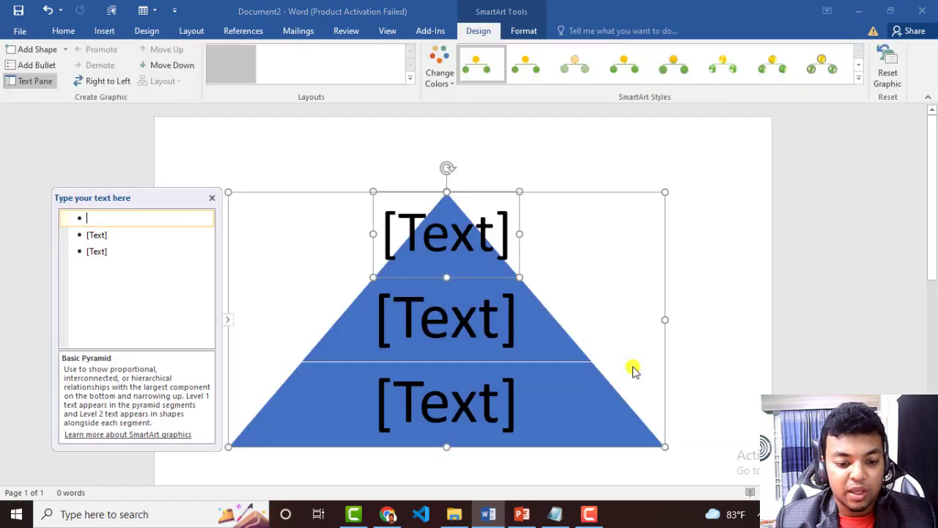
# Step: Label the pyramid's top, middle and bottom tiers 1, 2 and 3
pyautogui.click(459, 251)
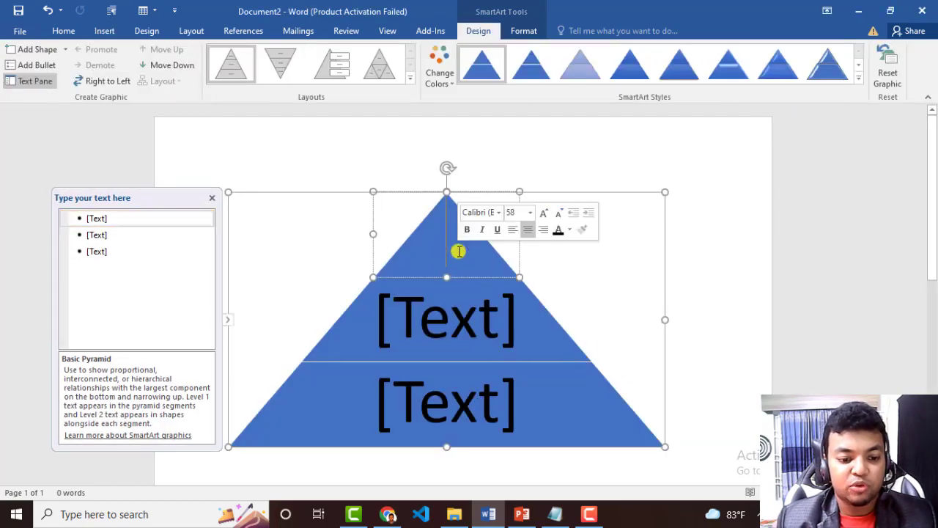
pyautogui.write('1')
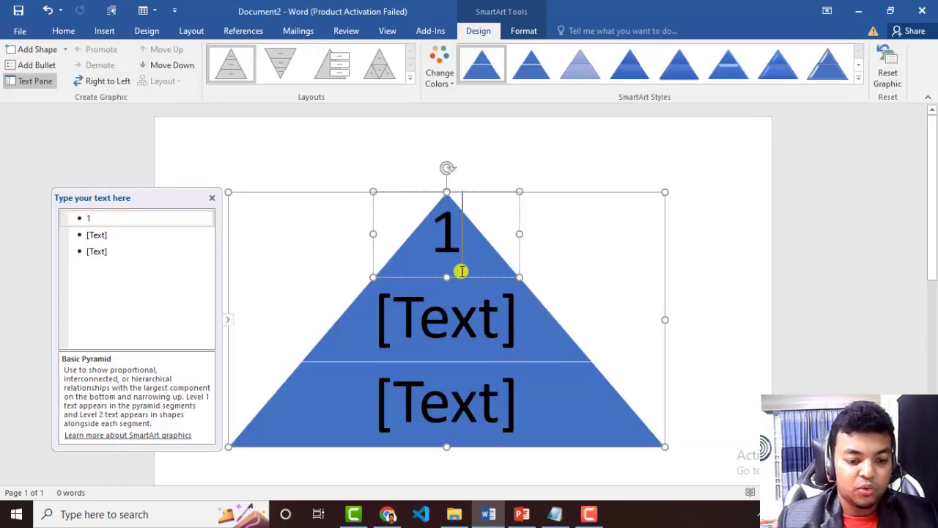
pyautogui.click(475, 328)
pyautogui.write('2')
pyautogui.click(448, 400)
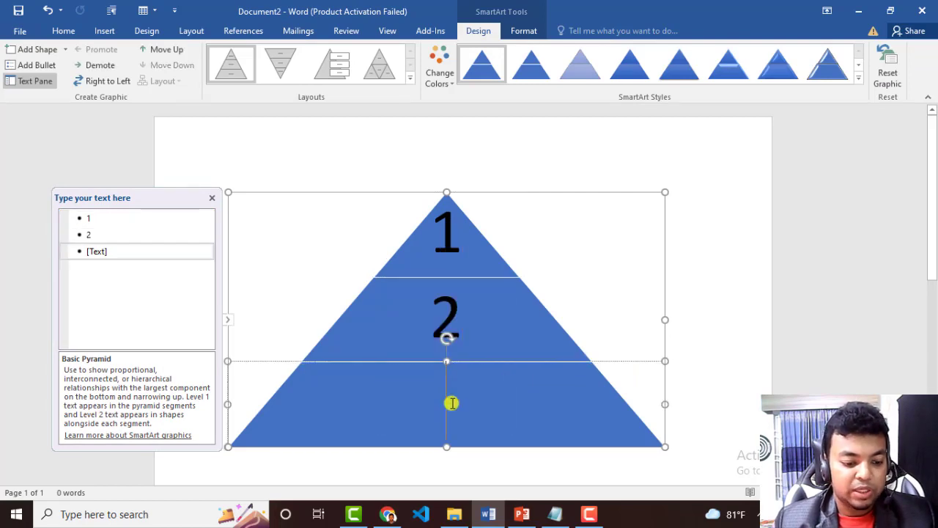
pyautogui.write('3')
pyautogui.click(749, 352)
# Step: Apply a Colorful yellow, green and blue scheme and switch to the Pyramid List layout
pyautogui.click(586, 377)
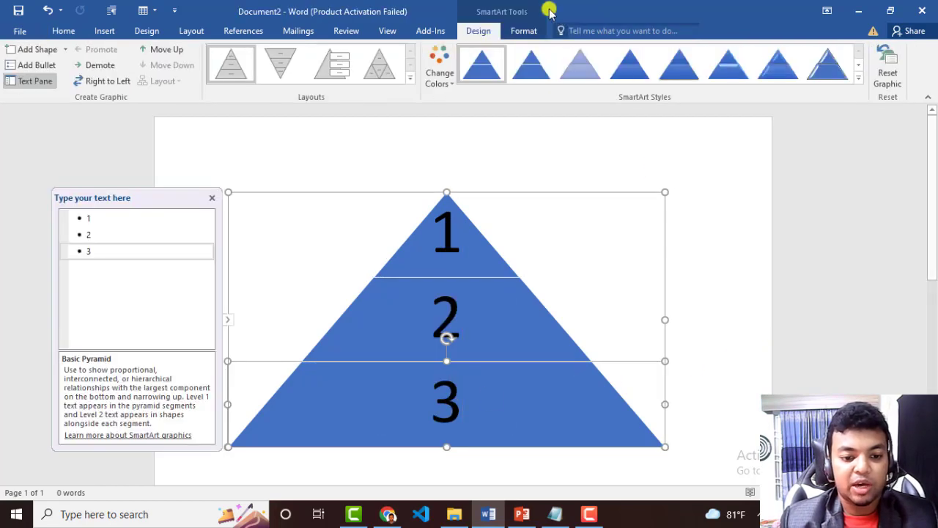
pyautogui.click(439, 73)
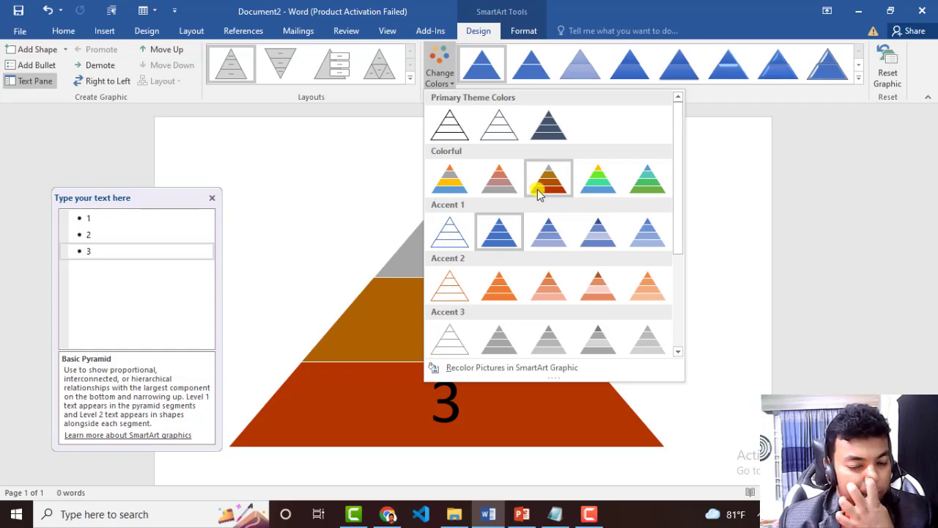
pyautogui.click(593, 184)
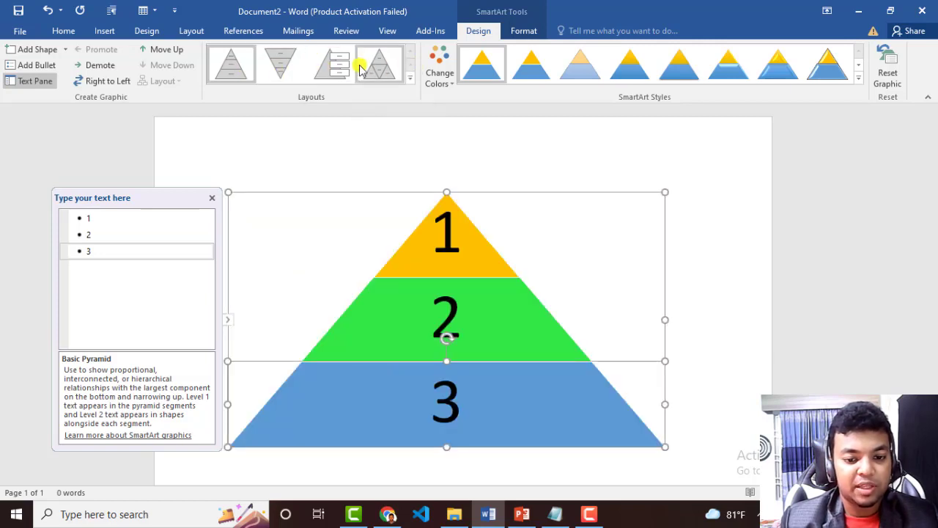
pyautogui.click(316, 69)
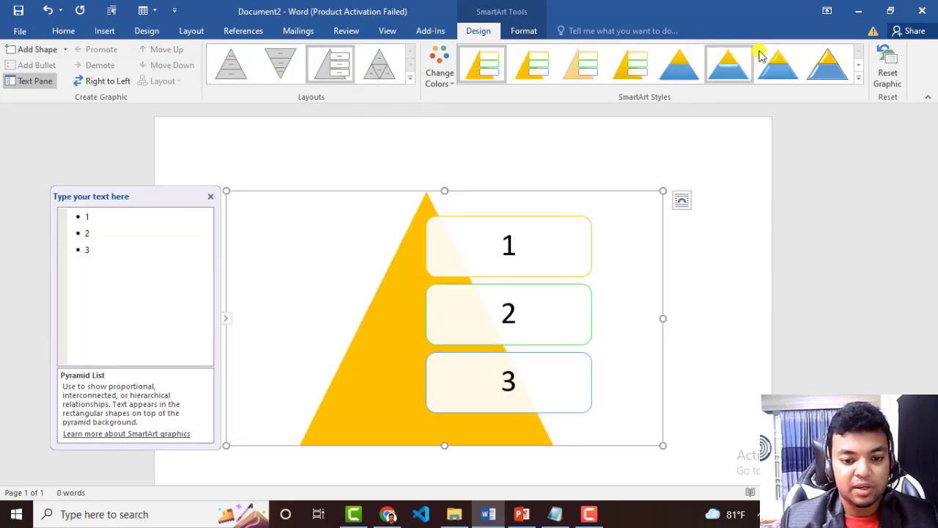
# Step: Insert a Continuous Cycle SmartArt graphic from the Cycle category below the yellow pyramid
pyautogui.click(802, 184)
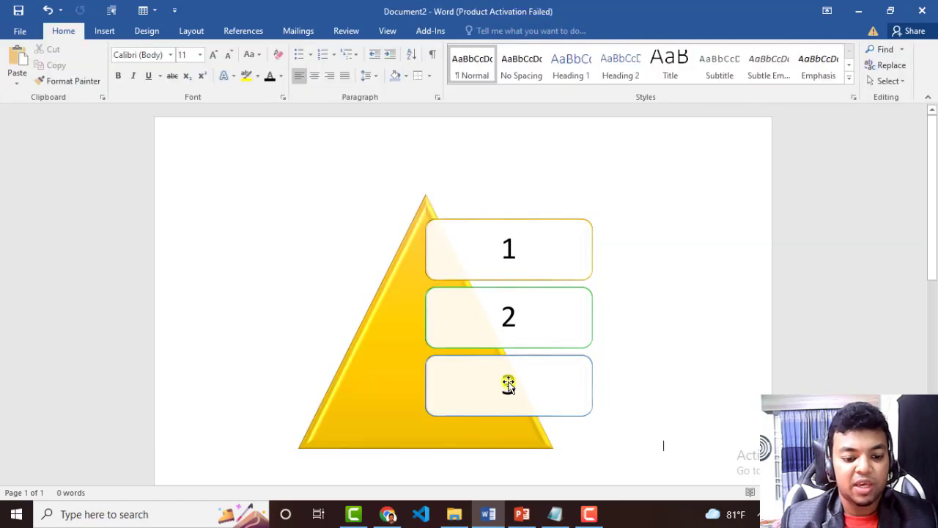
pyautogui.click(144, 31)
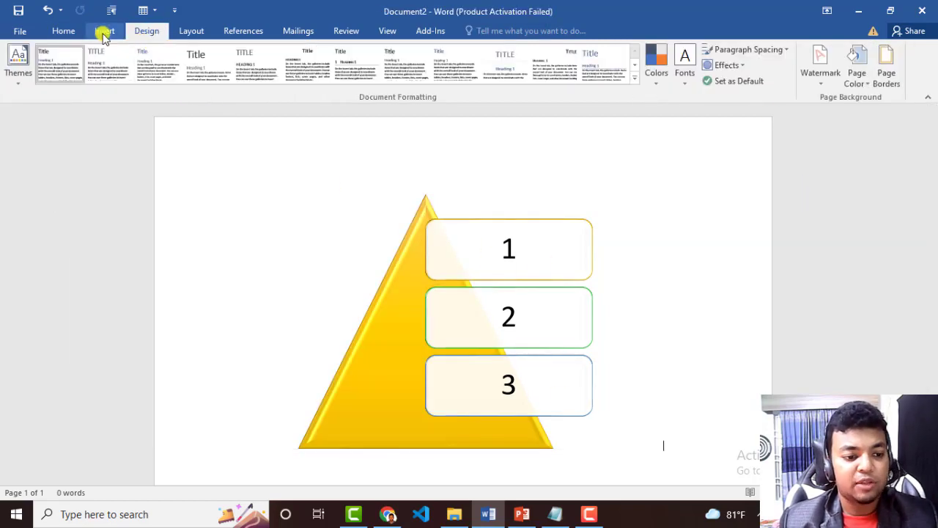
pyautogui.click(102, 30)
pyautogui.click(236, 52)
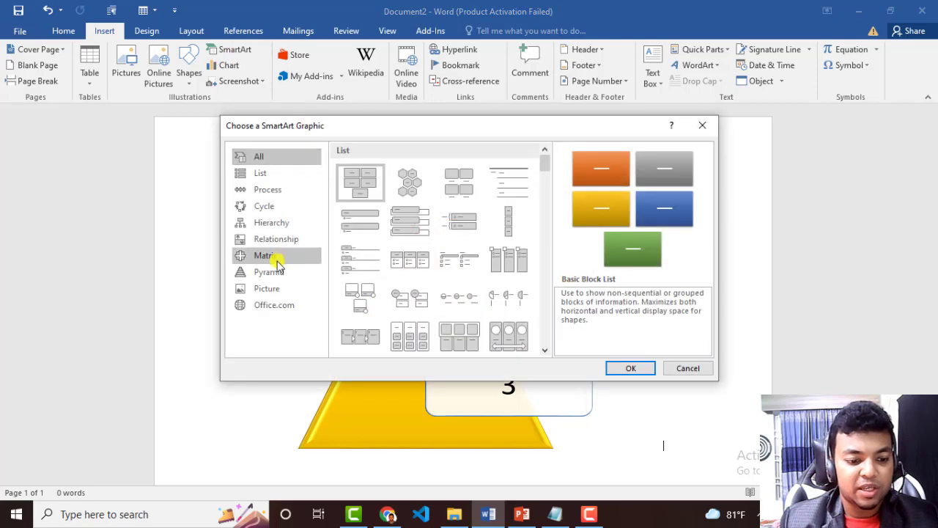
pyautogui.click(270, 242)
pyautogui.click(268, 220)
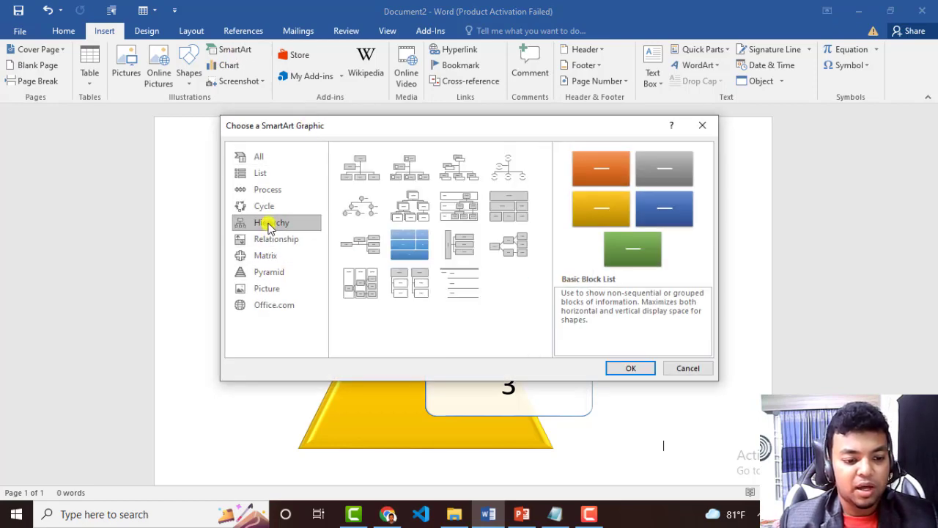
pyautogui.click(265, 209)
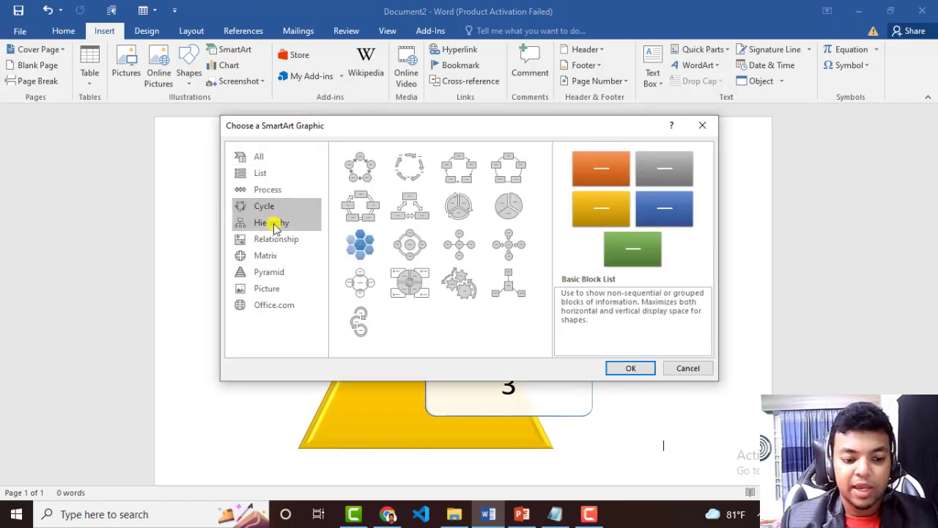
pyautogui.click(365, 209)
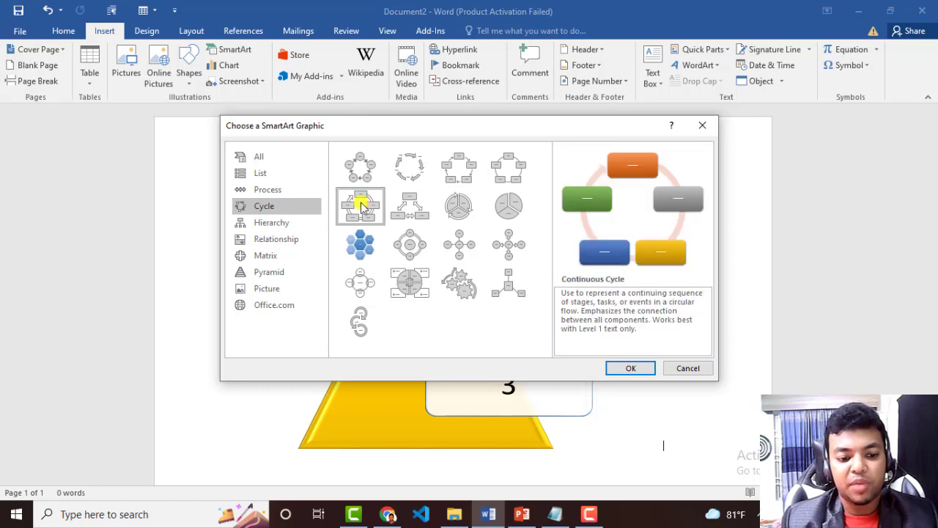
pyautogui.click(634, 368)
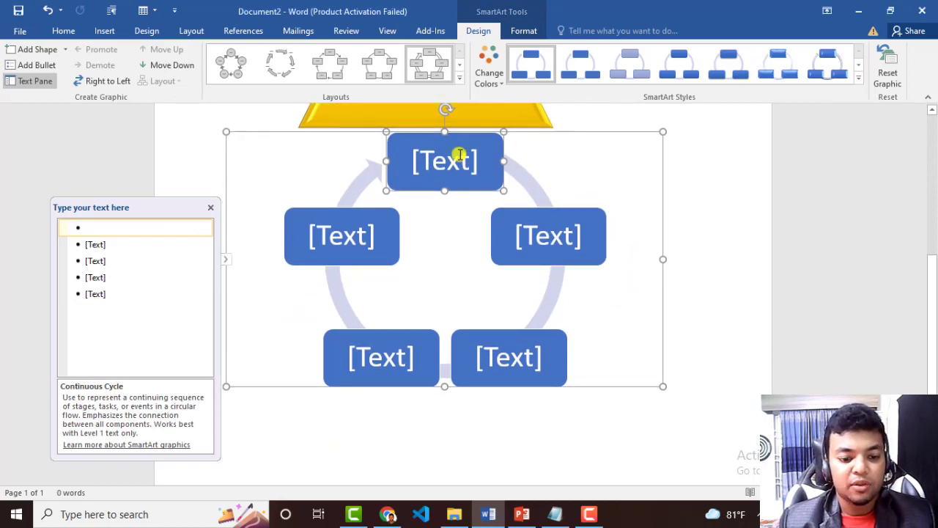
# Step: Label the Continuous Cycle boxes with the numbers 1 to 5
pyautogui.click(456, 154)
pyautogui.write('1')
pyautogui.click(532, 224)
pyautogui.write('2')
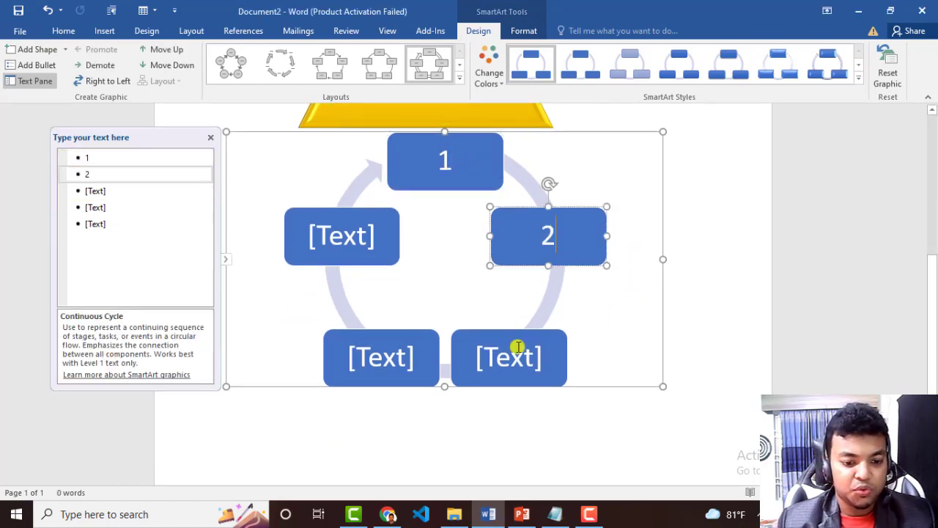
pyautogui.click(511, 351)
pyautogui.write('3')
pyautogui.click(381, 357)
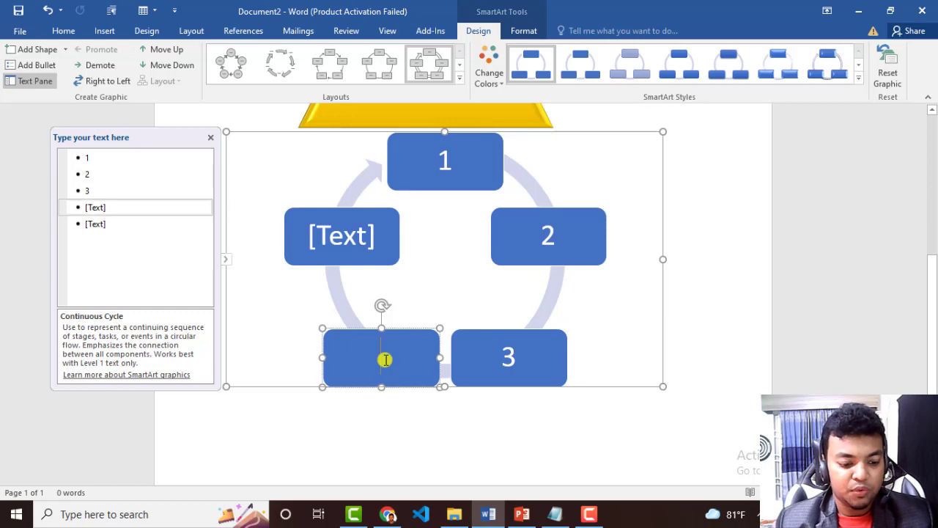
pyautogui.write('4')
pyautogui.click(365, 235)
pyautogui.write('5')
pyautogui.click(682, 233)
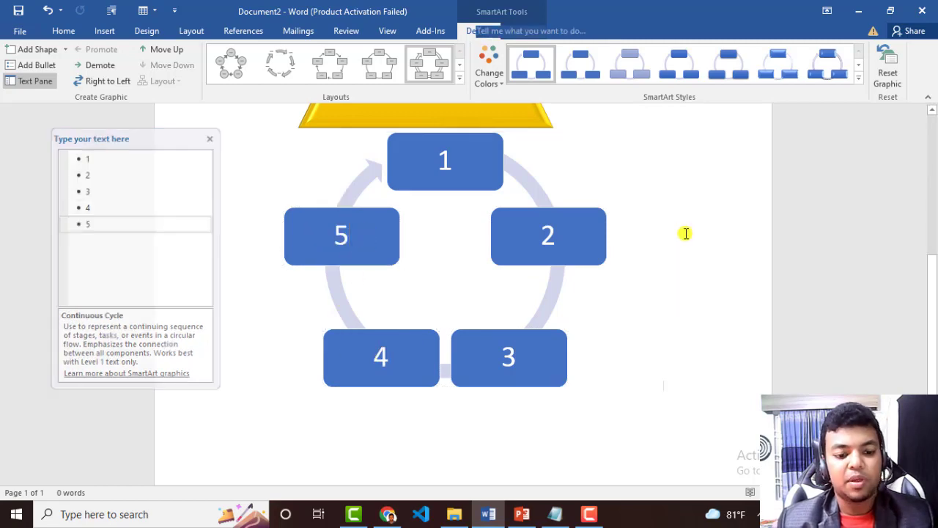
# Step: Recolour the cycle graphic with the last Colorful scheme, shading blue to green
pyautogui.click(477, 160)
pyautogui.click(489, 62)
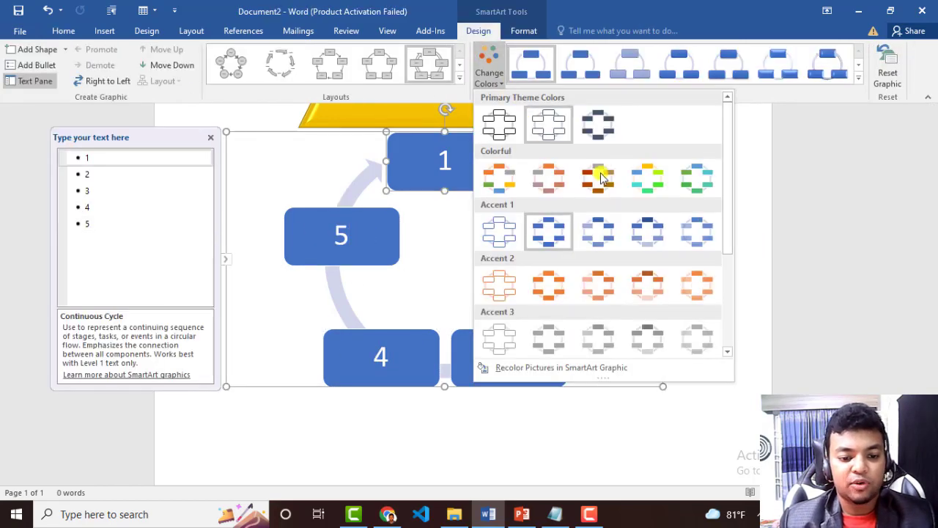
pyautogui.click(692, 183)
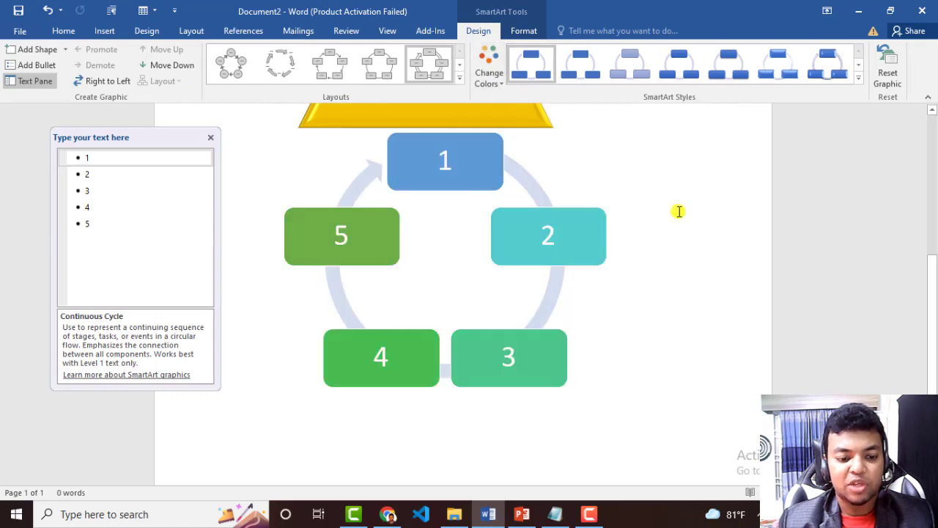
pyautogui.click(621, 221)
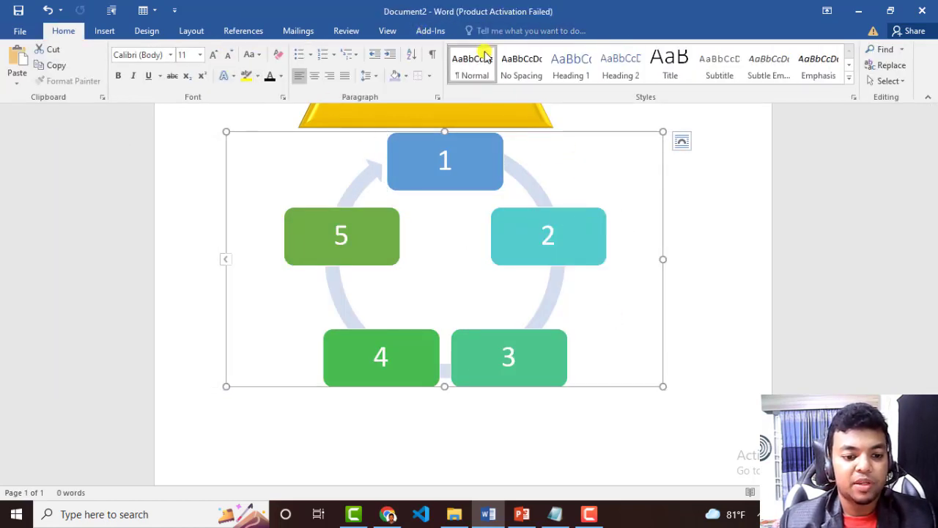
# Step: Compare Text Cycle, Basic Cycle, Hexagon Radial and Radial Cycle layouts, then settle on Basic Pie
pyautogui.click(482, 214)
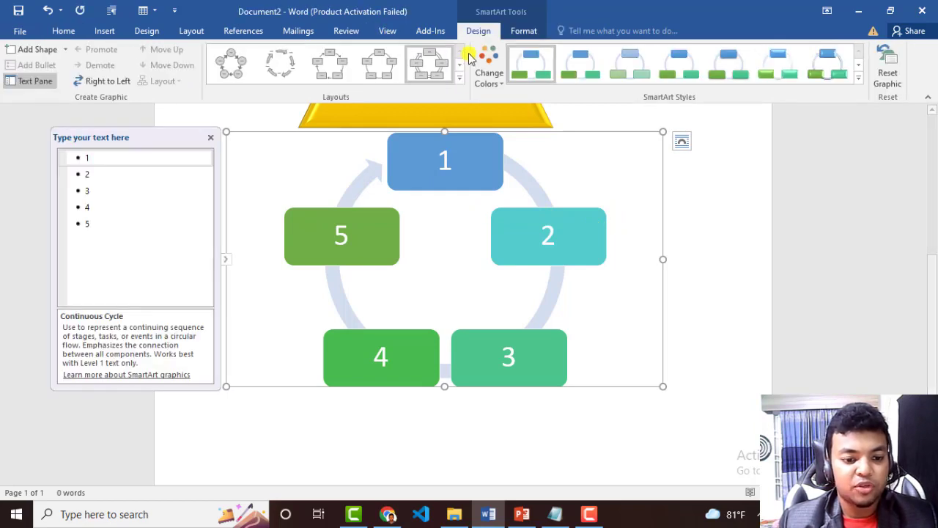
pyautogui.click(282, 67)
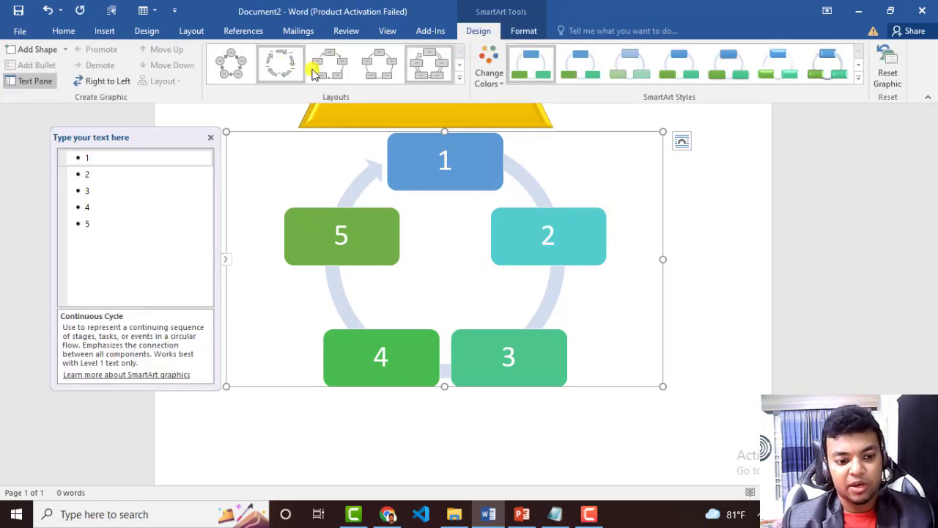
pyautogui.click(230, 71)
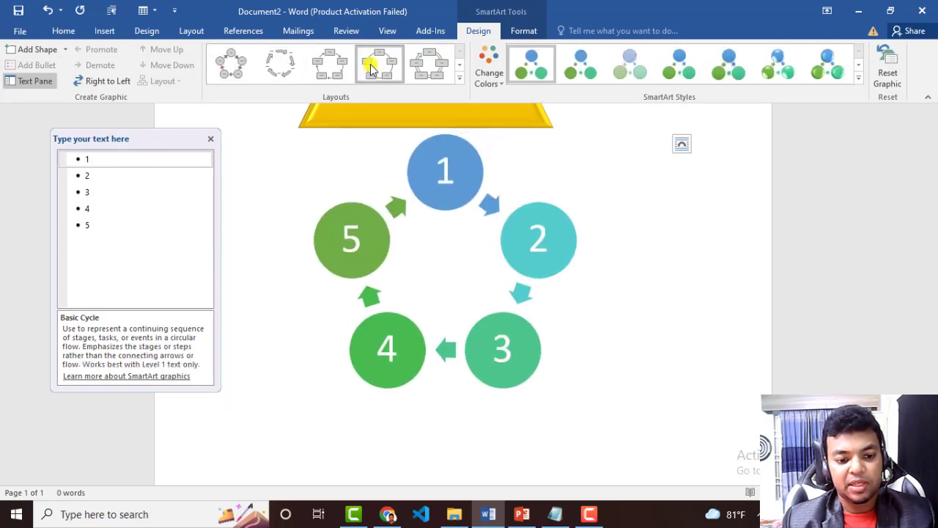
pyautogui.click(438, 71)
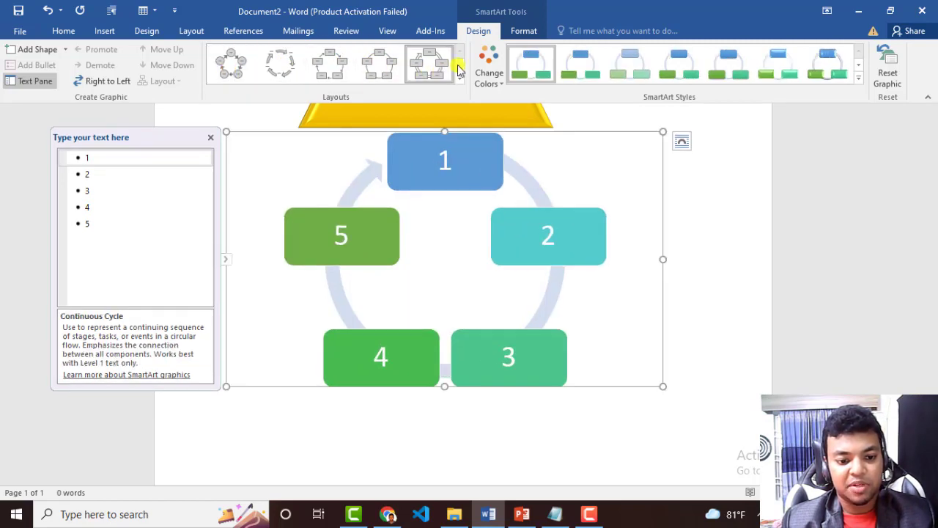
pyautogui.click(460, 64)
pyautogui.click(337, 68)
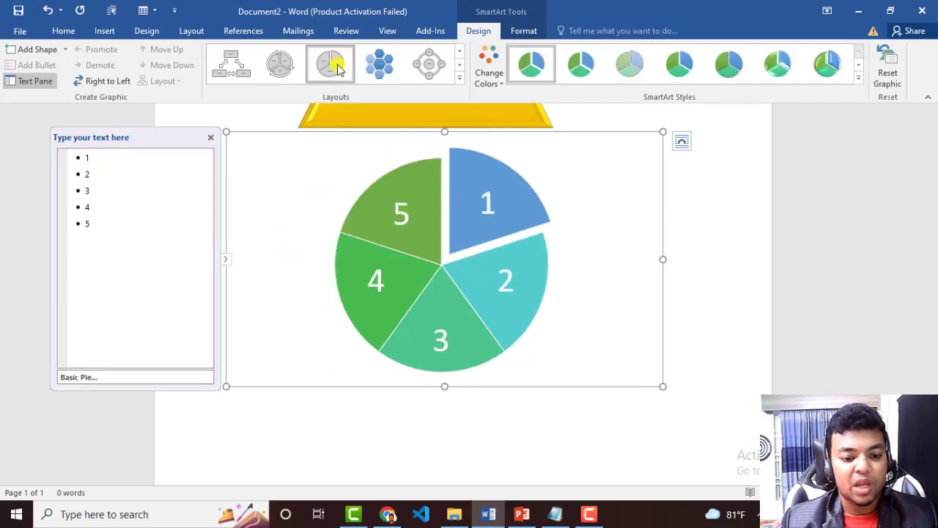
pyautogui.click(379, 69)
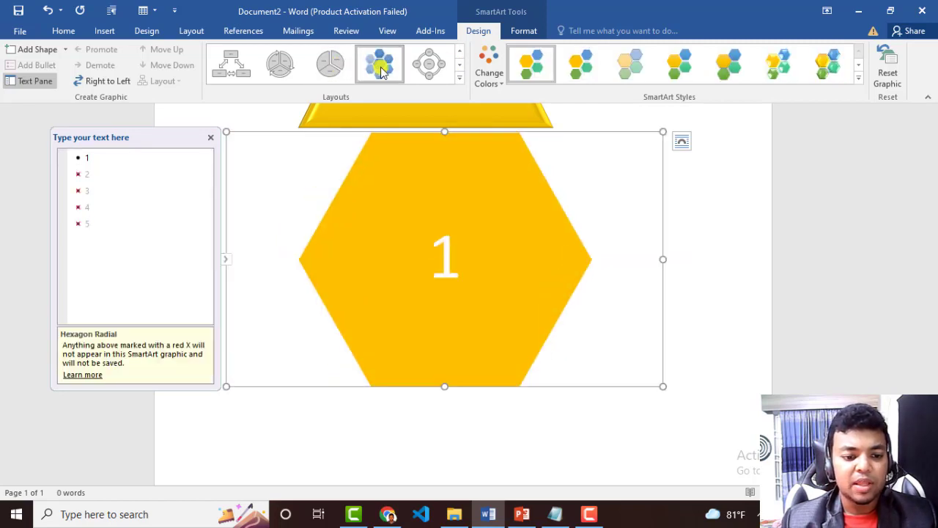
pyautogui.click(423, 68)
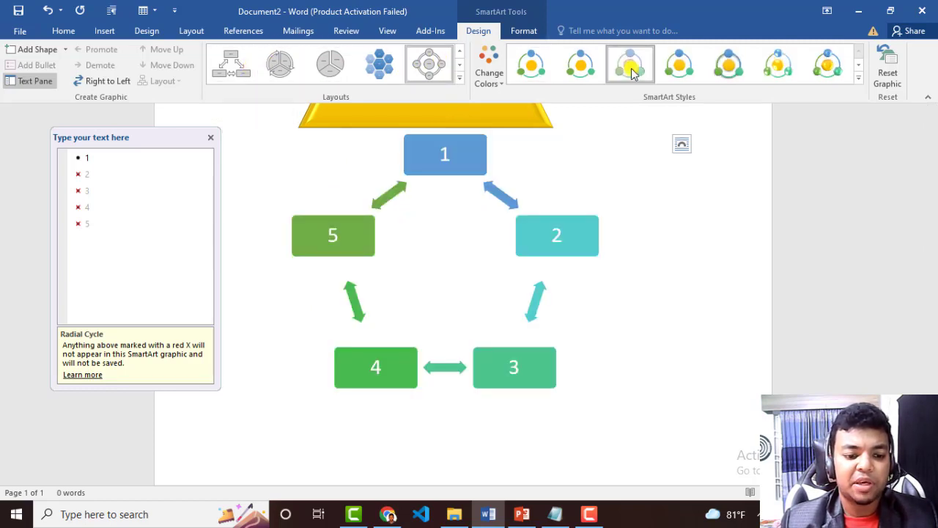
pyautogui.click(460, 65)
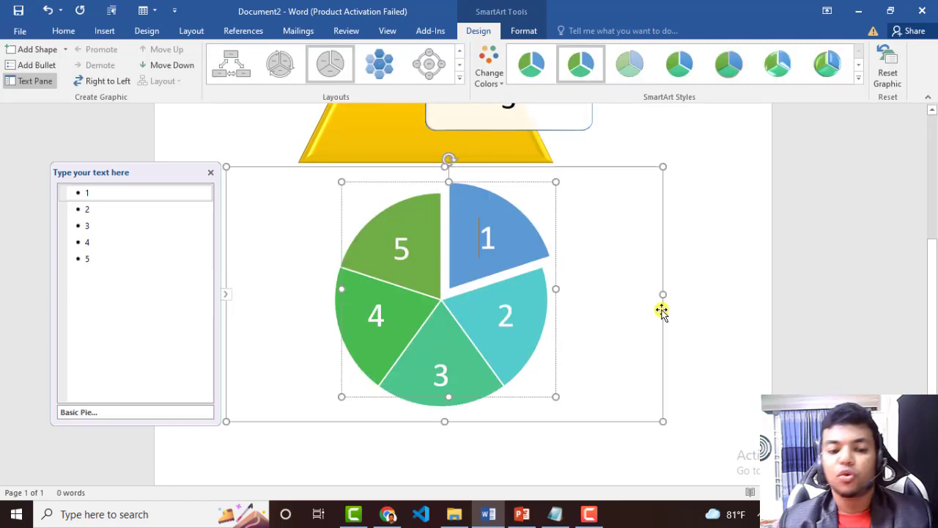
pyautogui.click(528, 172)
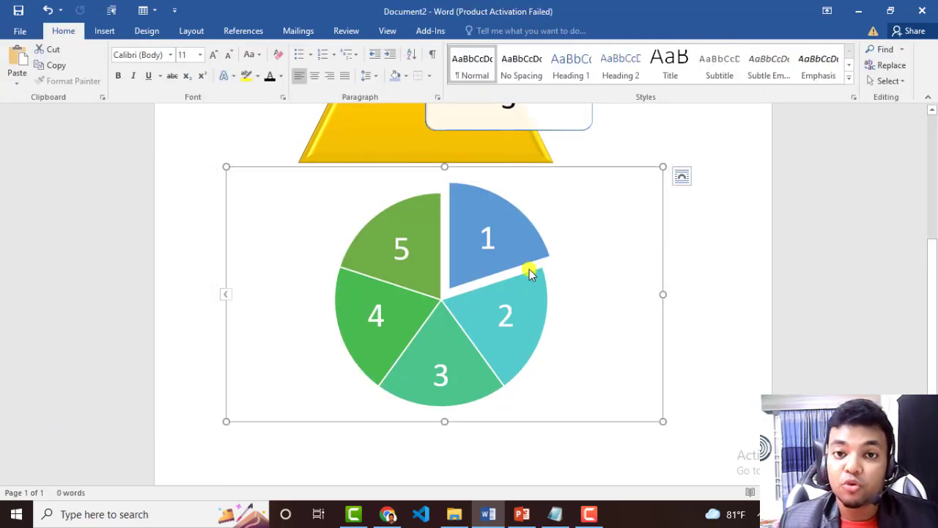